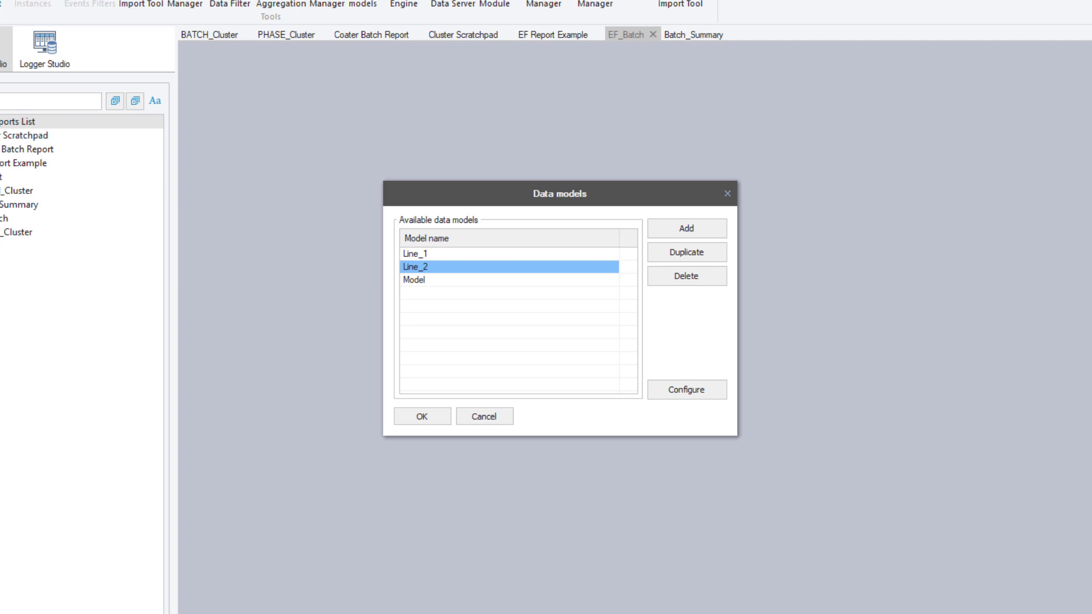
Step: Add a new data model and name it Line_3
left_click(687, 228)
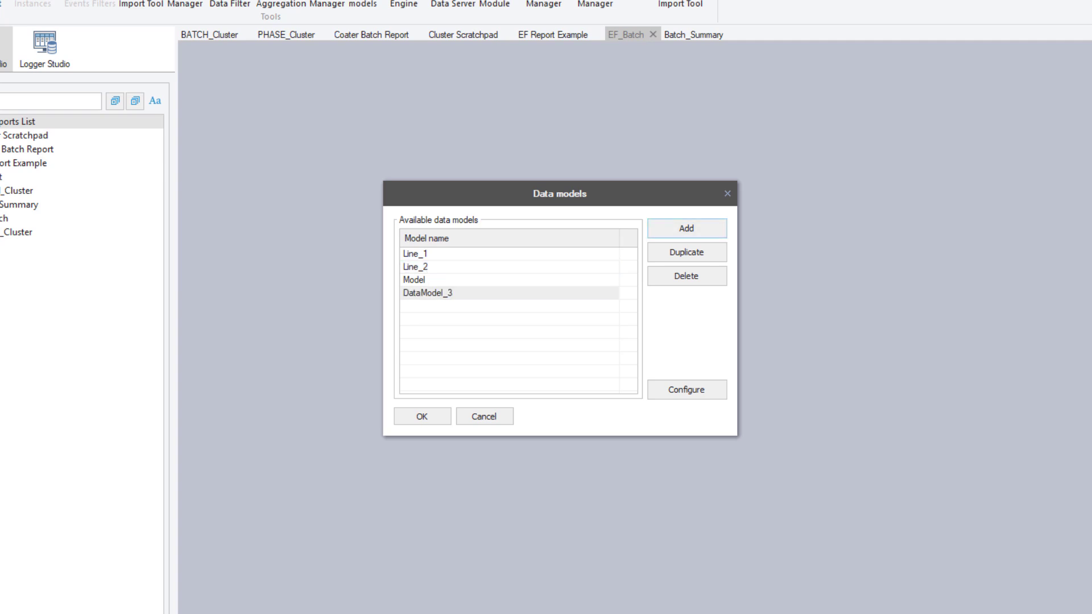
double_click(438, 293)
key("shift+Home")
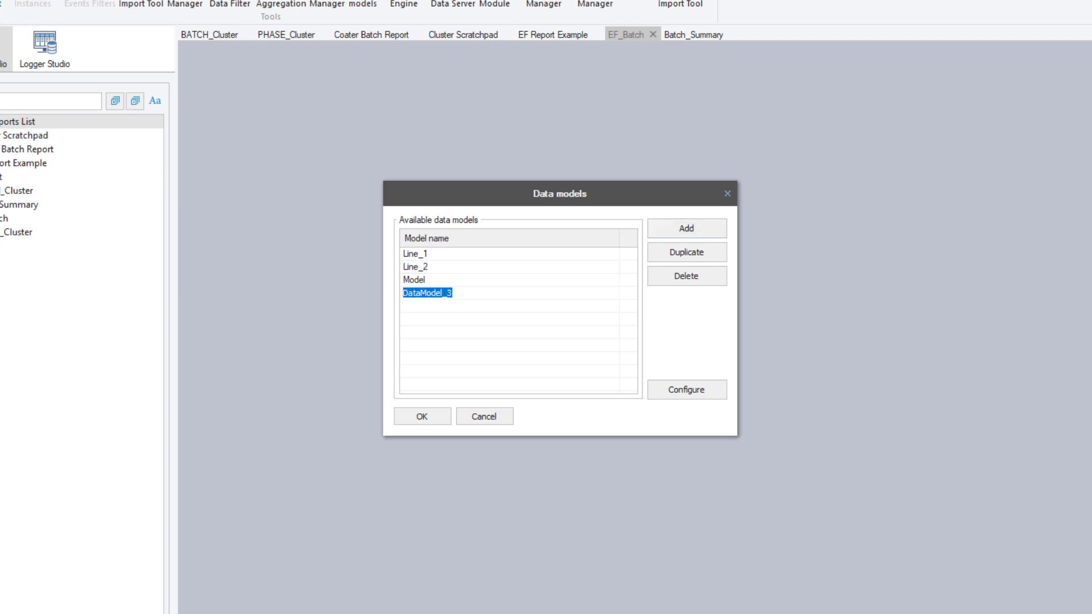
type("Line_3")
left_click(432, 267)
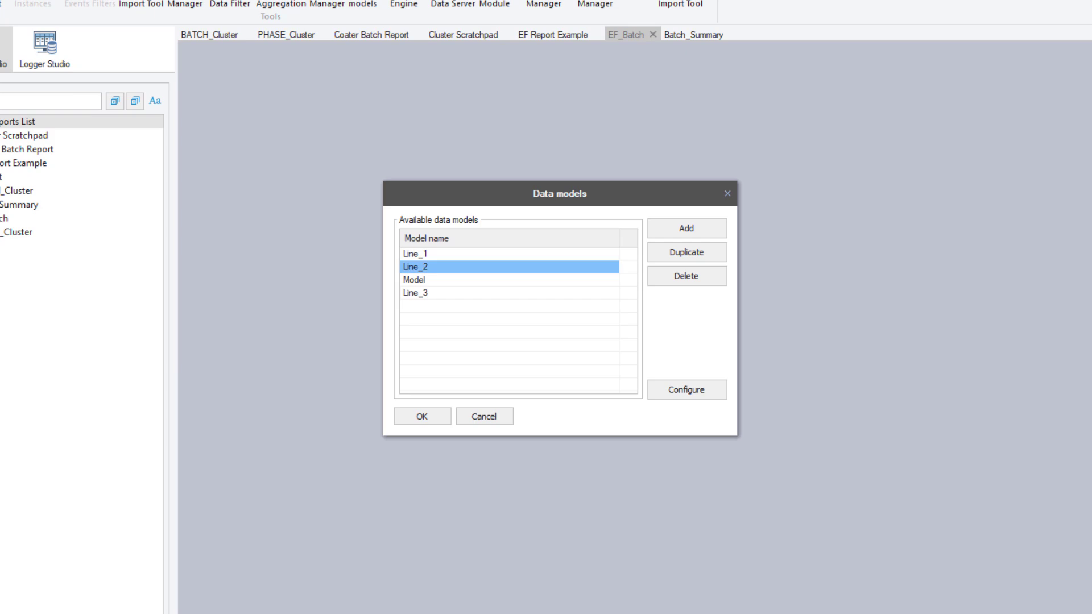
Step: Open the Line_3 model's configuration and choose MultiTagAggregation as the external history source for its physical tags
left_click(426, 293)
left_click(687, 391)
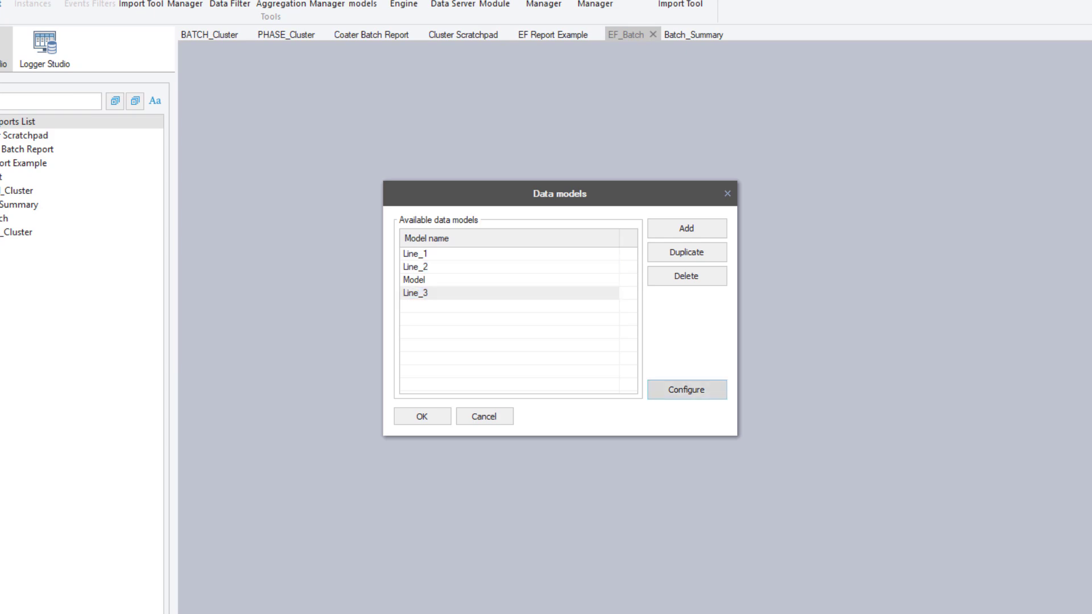
left_click(388, 96)
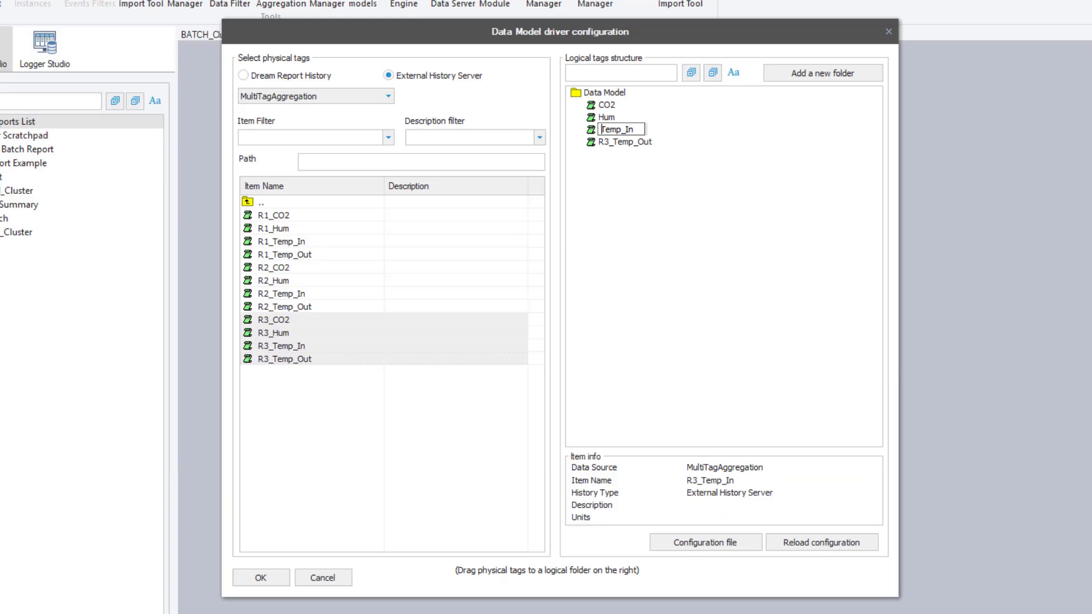
Step: Rename the logical tag R3_Temp_Out to Temp_Out and accept the Line_3 configuration and the data model list
left_click(625, 143)
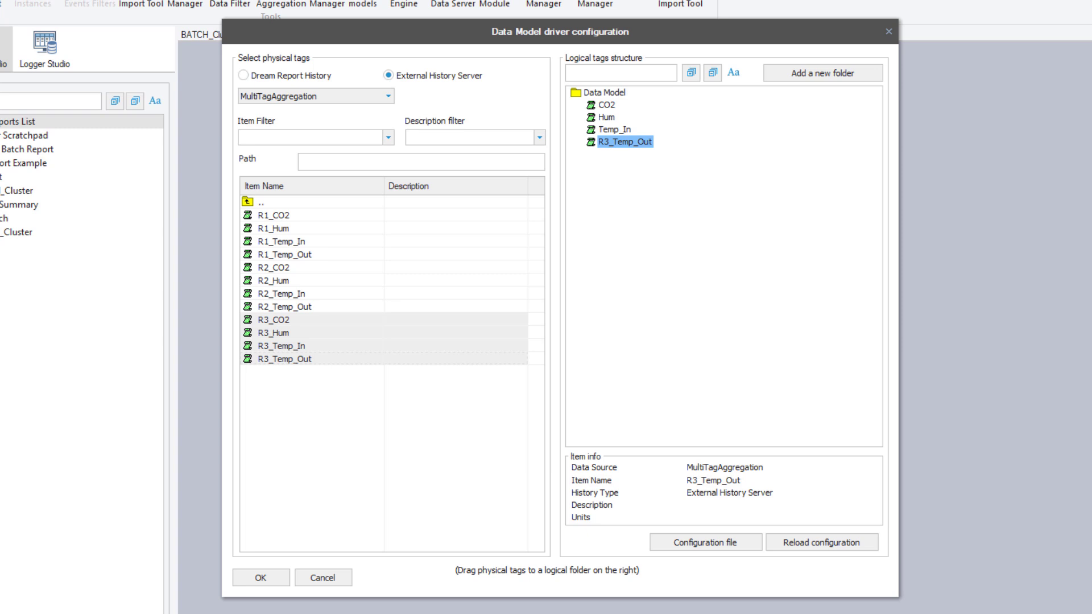
left_click(616, 142)
left_click_drag(616, 142, 600, 142)
key("BackSpace")
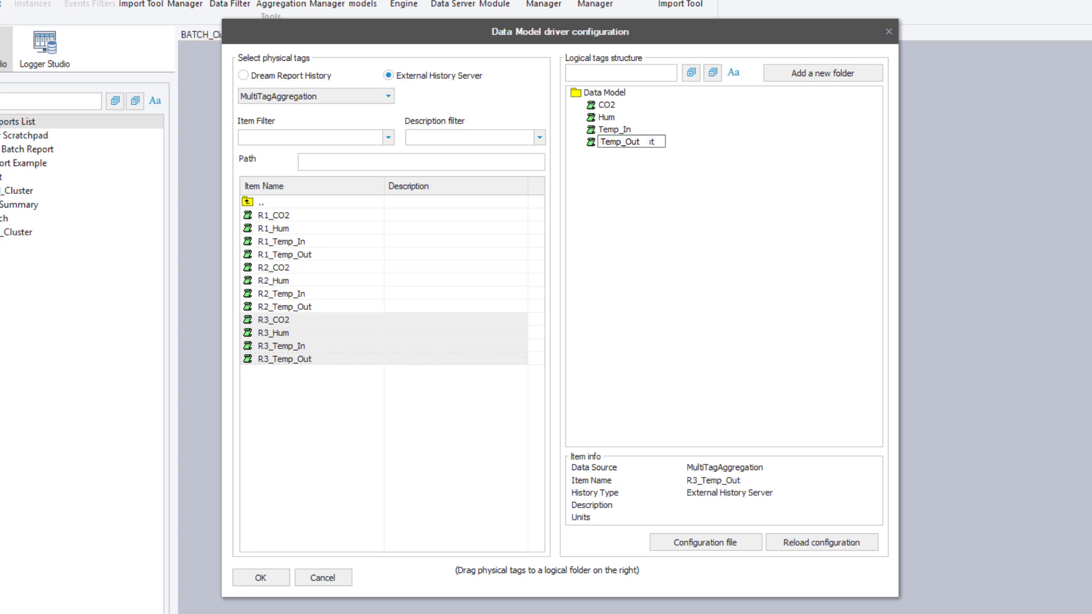
key("Return")
key("Up")
key("Up")
key("Up")
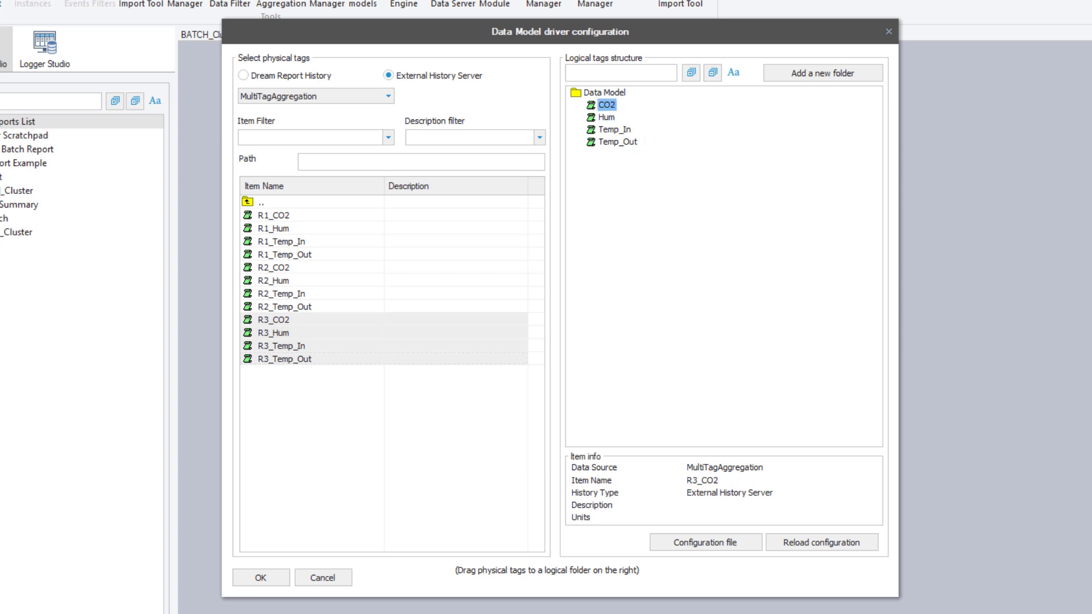
left_click(261, 578)
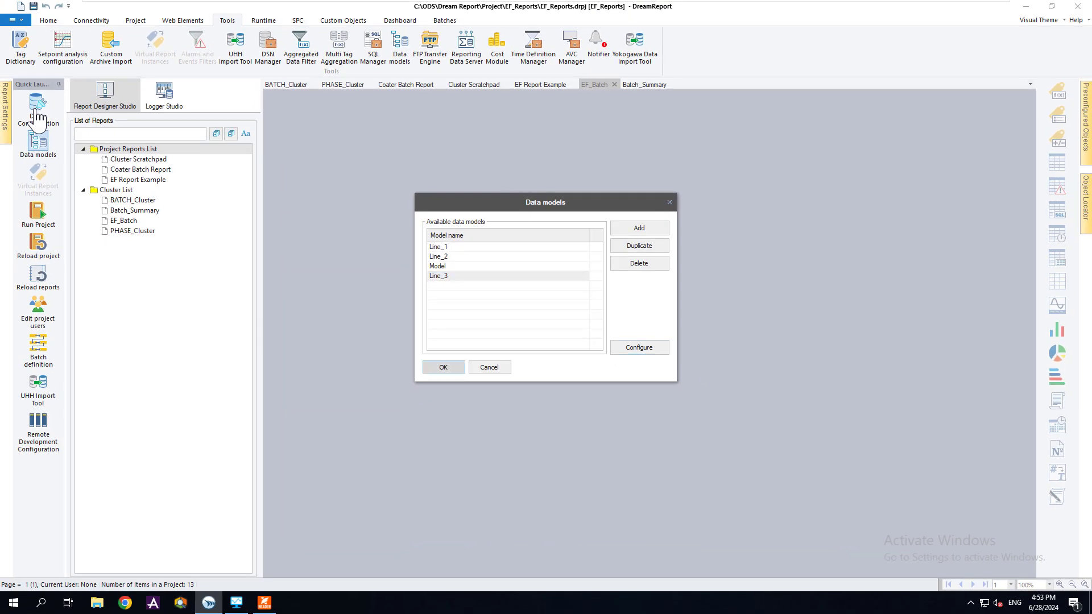
key("Return")
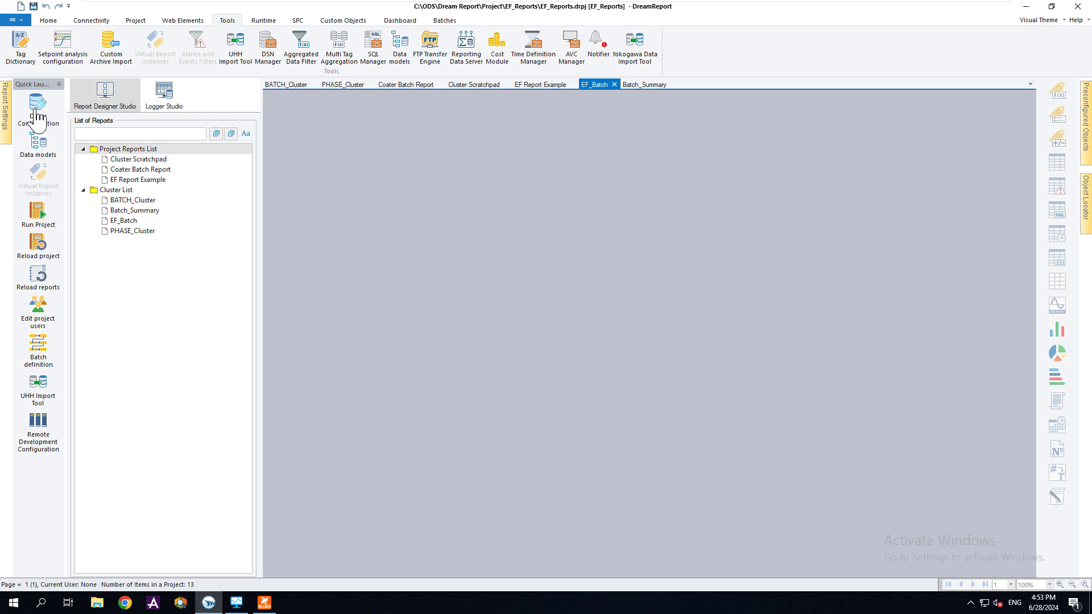
Step: Switch to Foxit PDF Reader and look through the generated batch report's header and phase entries
key("alt+Tab")
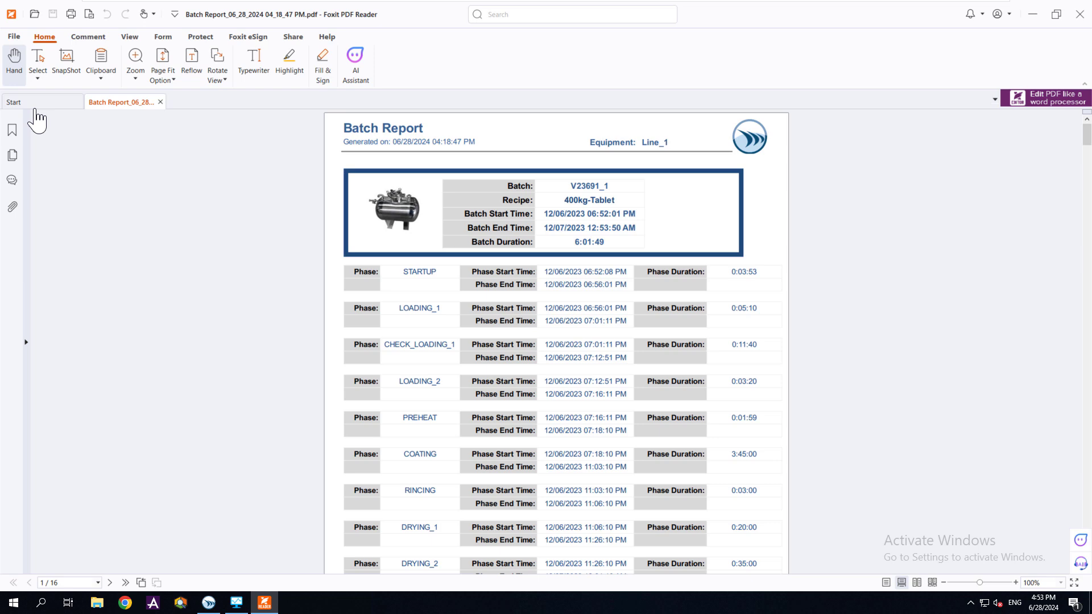
scroll(37, 119, "down", 2)
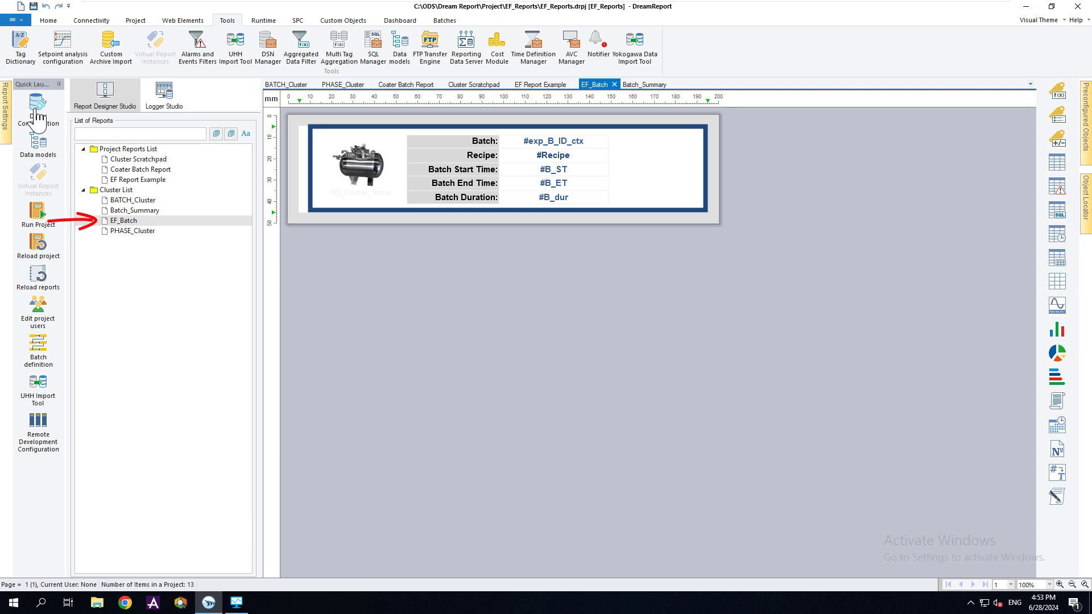
Step: Examine the expression data definitions of the Batch and Batch Start Time values in the EF_Batch cluster table
left_click(554, 140)
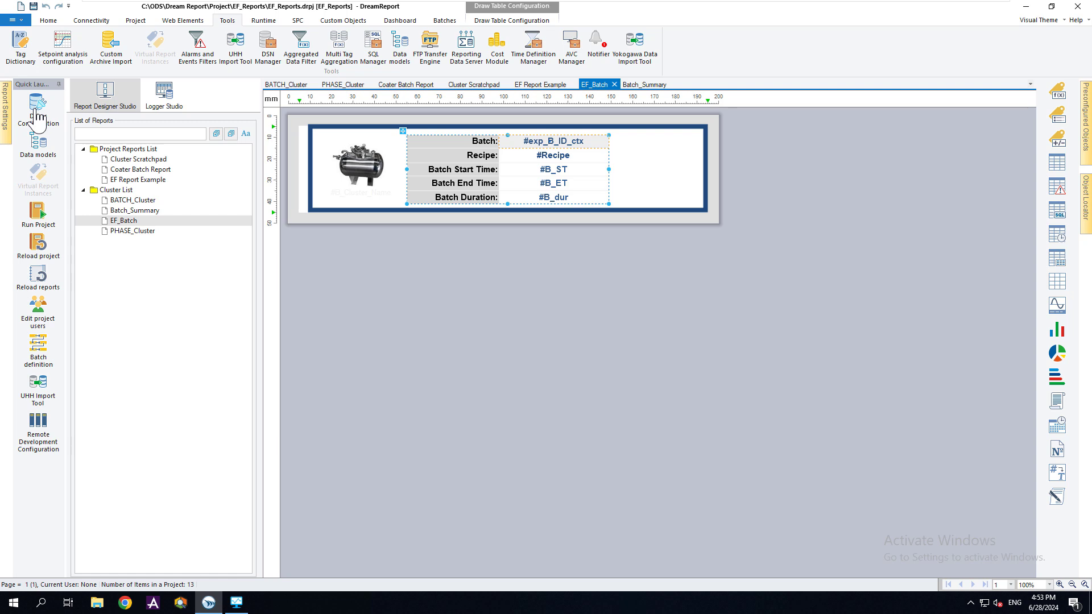
right_click(549, 141)
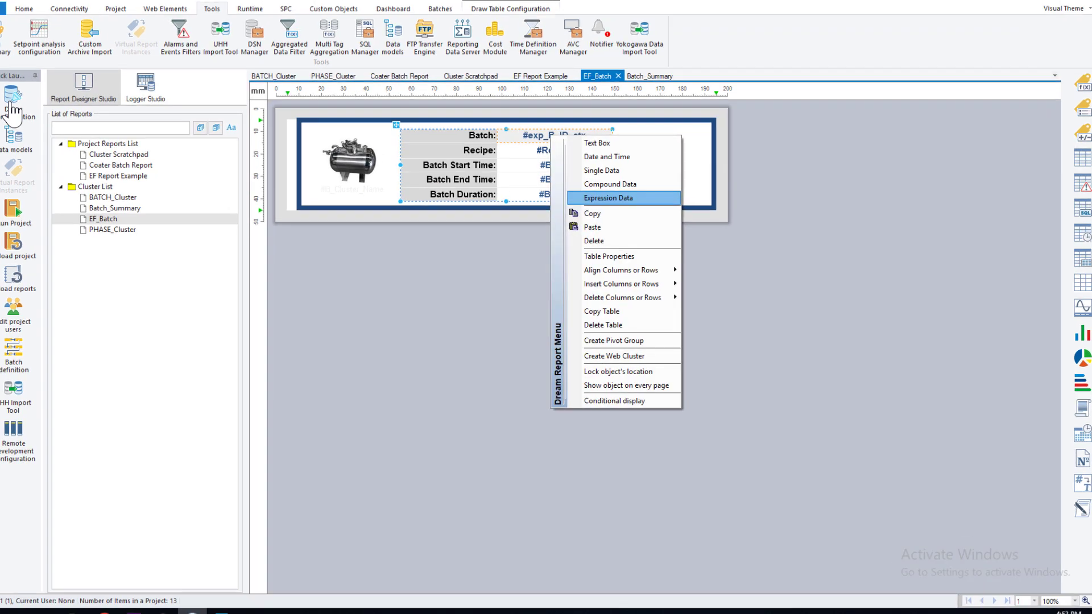
left_click(603, 196)
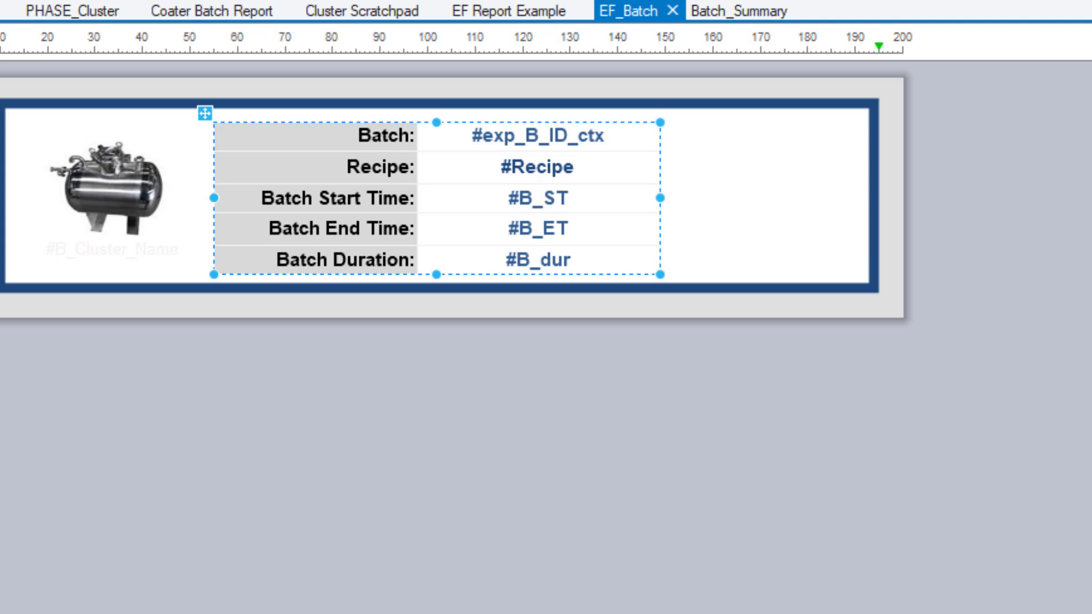
double_click(538, 198)
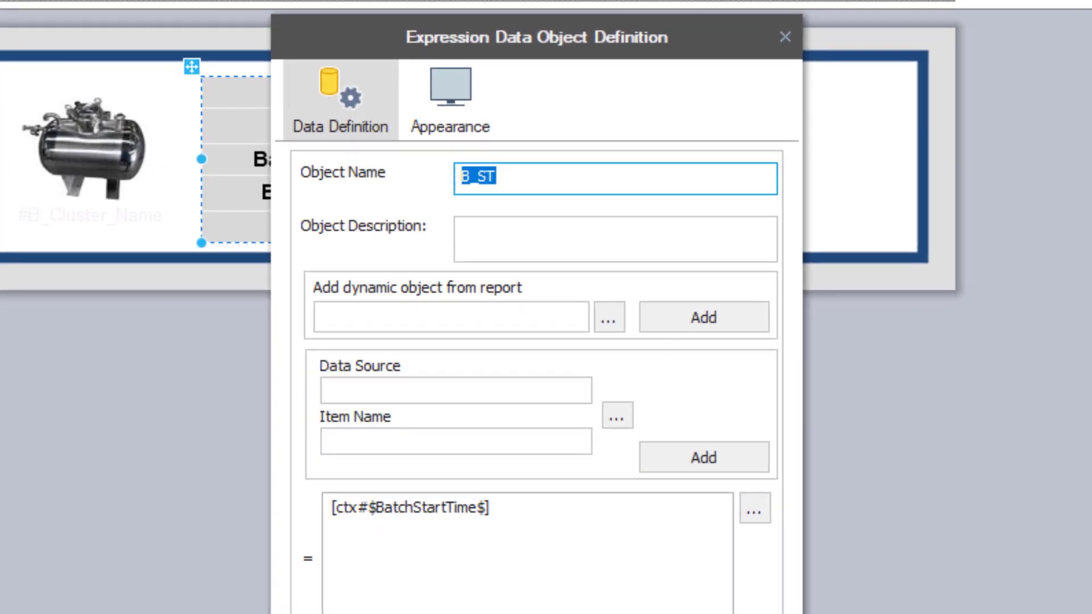
left_click_drag(482, 517, 331, 517)
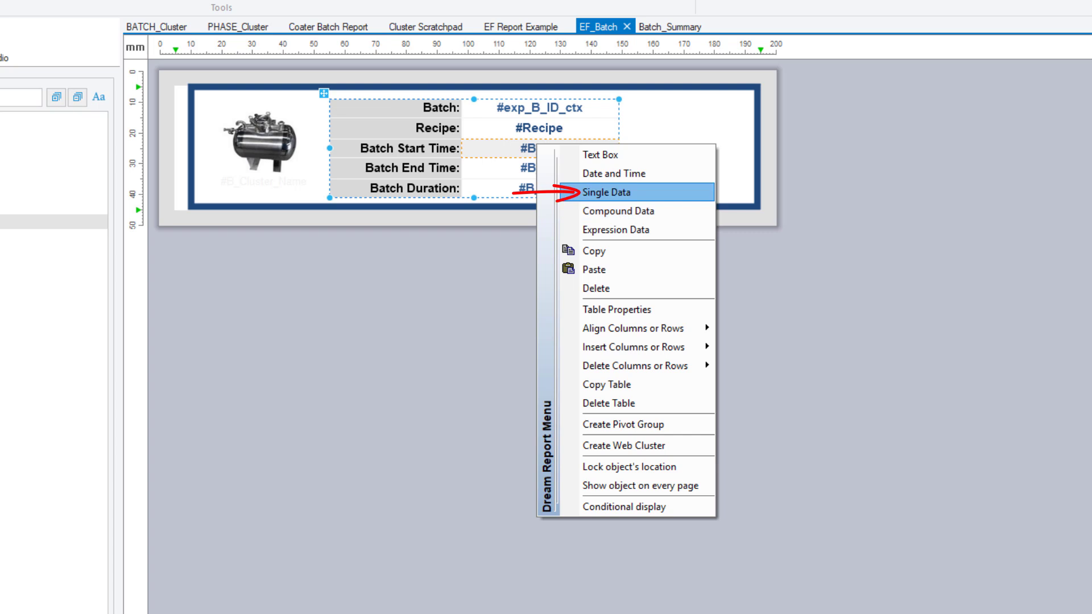
Step: Try defining the Batch Start Time value as a Single Data object with the Batch Start Time statistical function
left_click(607, 193)
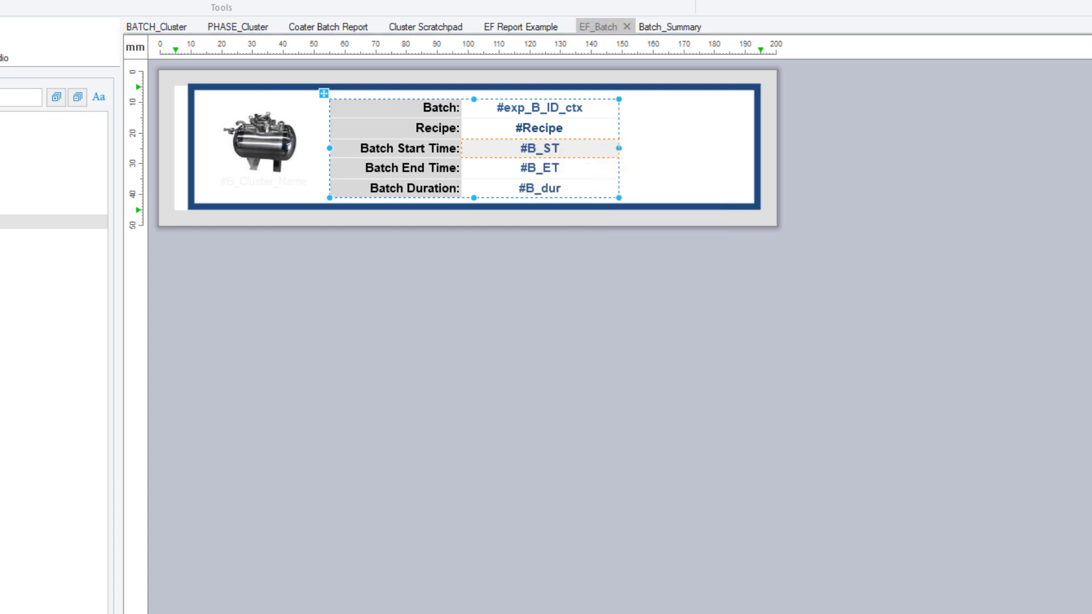
left_click(538, 243)
left_click(642, 420)
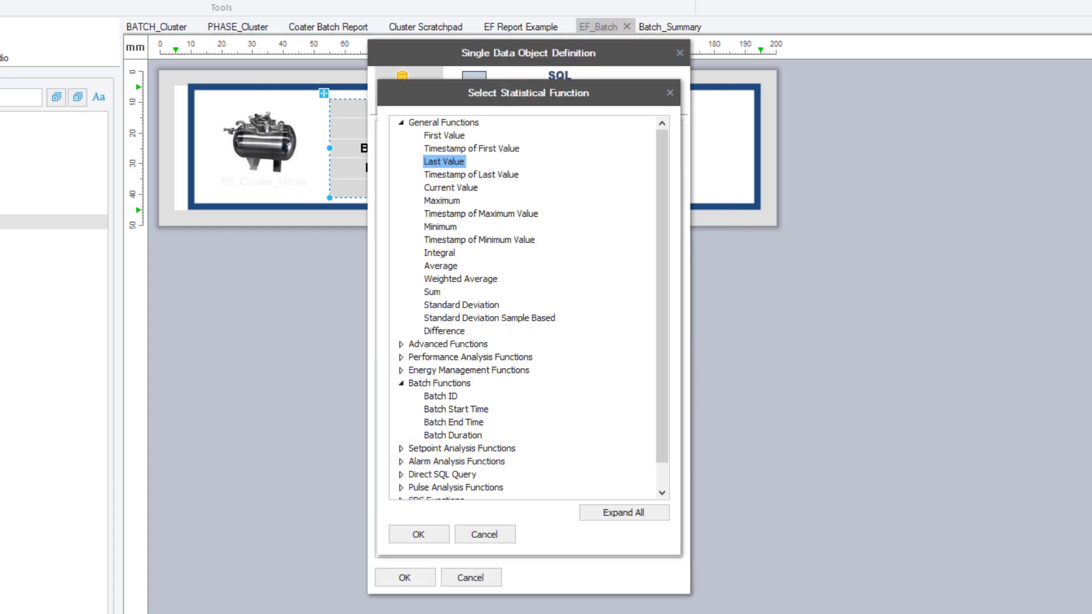
left_click(455, 410)
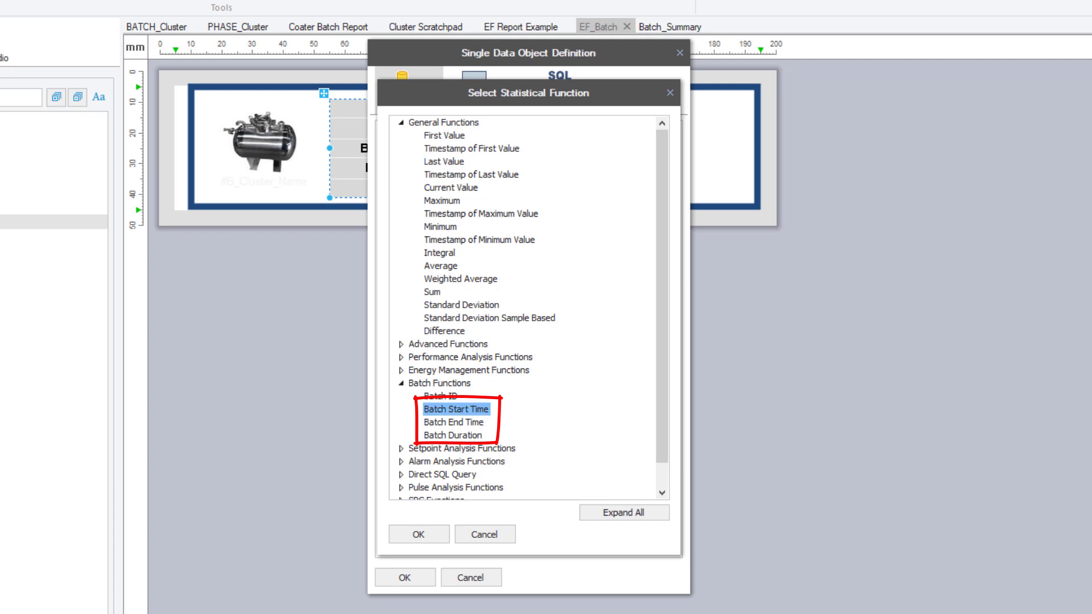
left_click(419, 534)
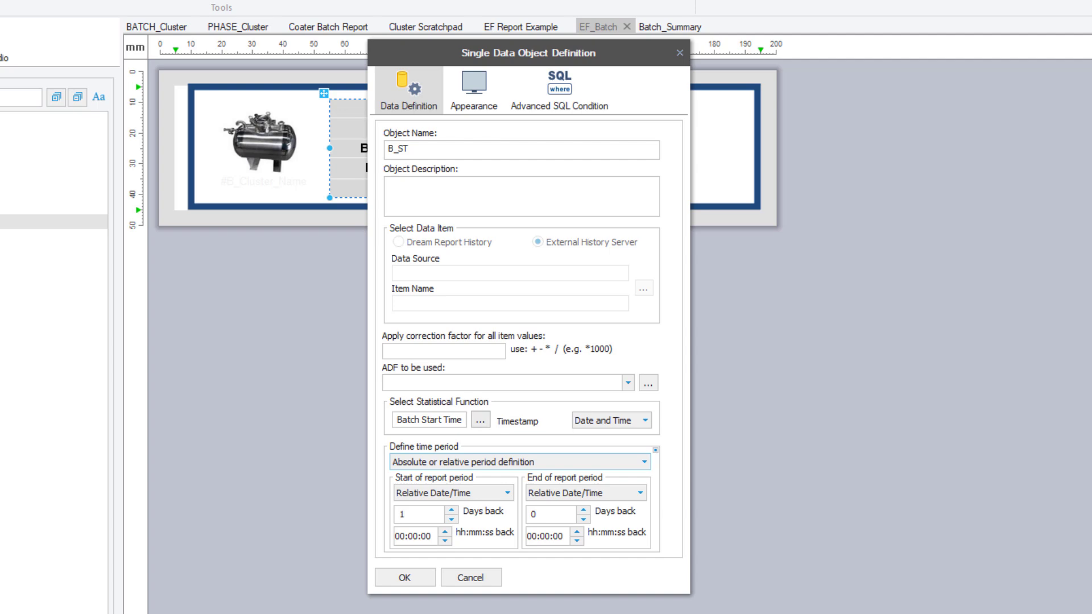
left_click(471, 577)
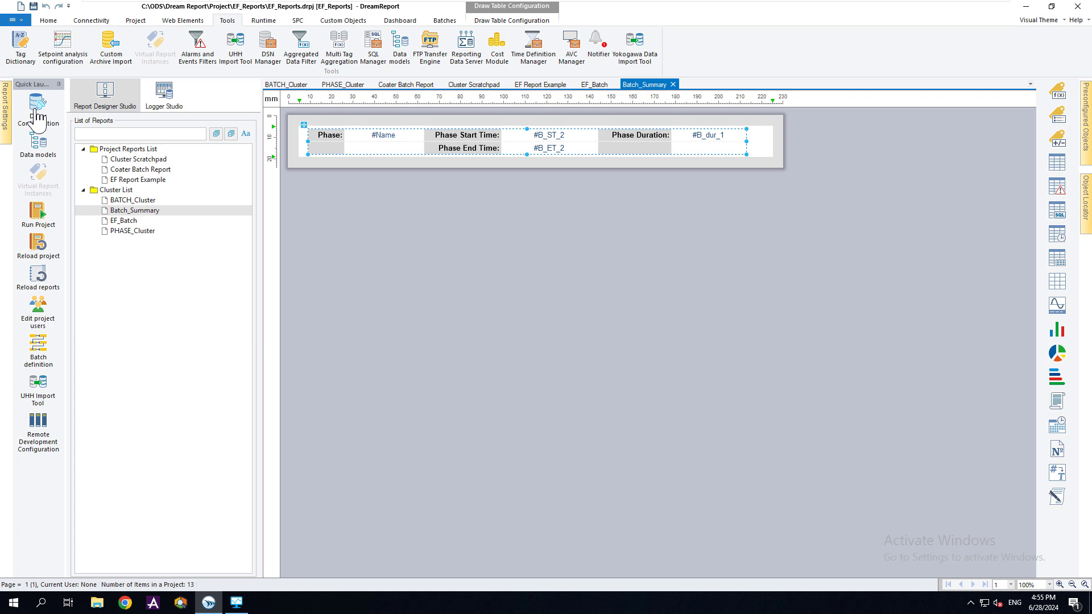
Step: Create a project report named Batch Report and apply the page template _Page_Template_Demo_mm.PTDR to it
right_click(139, 148)
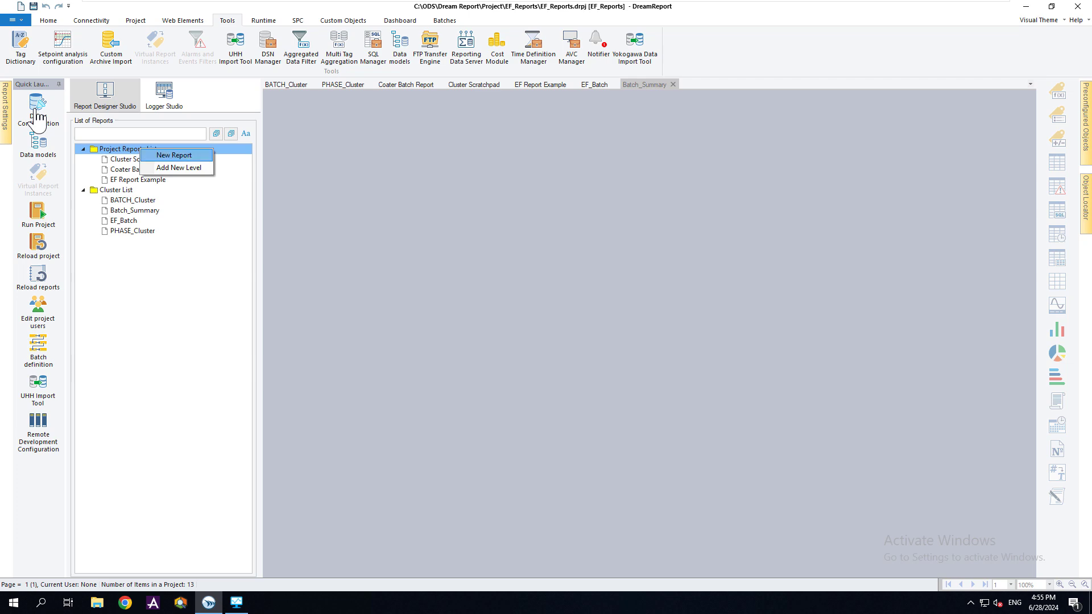
left_click(173, 156)
right_click(187, 189)
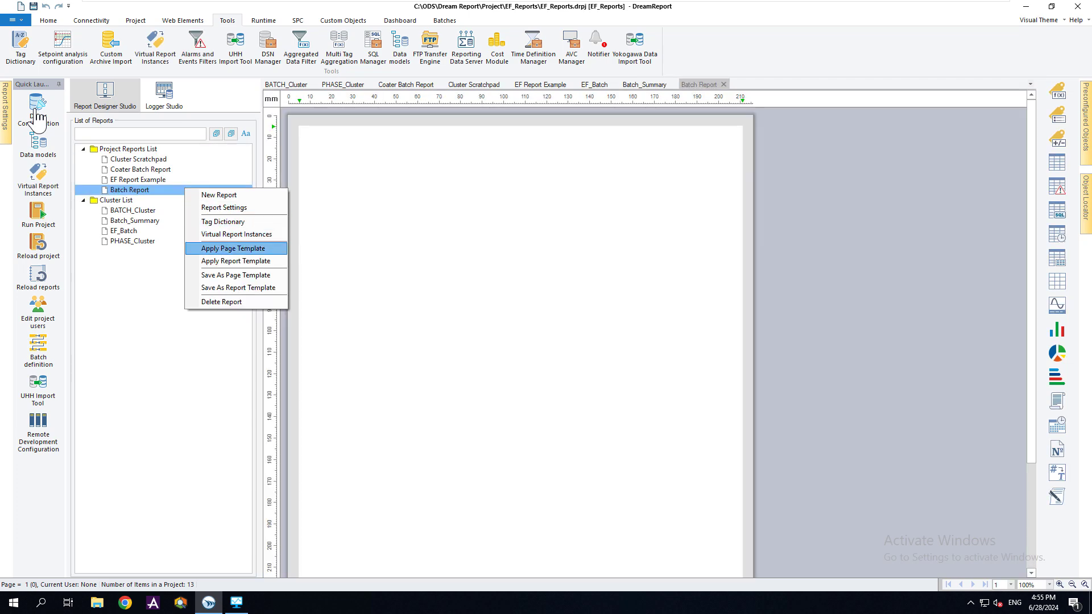
left_click(234, 249)
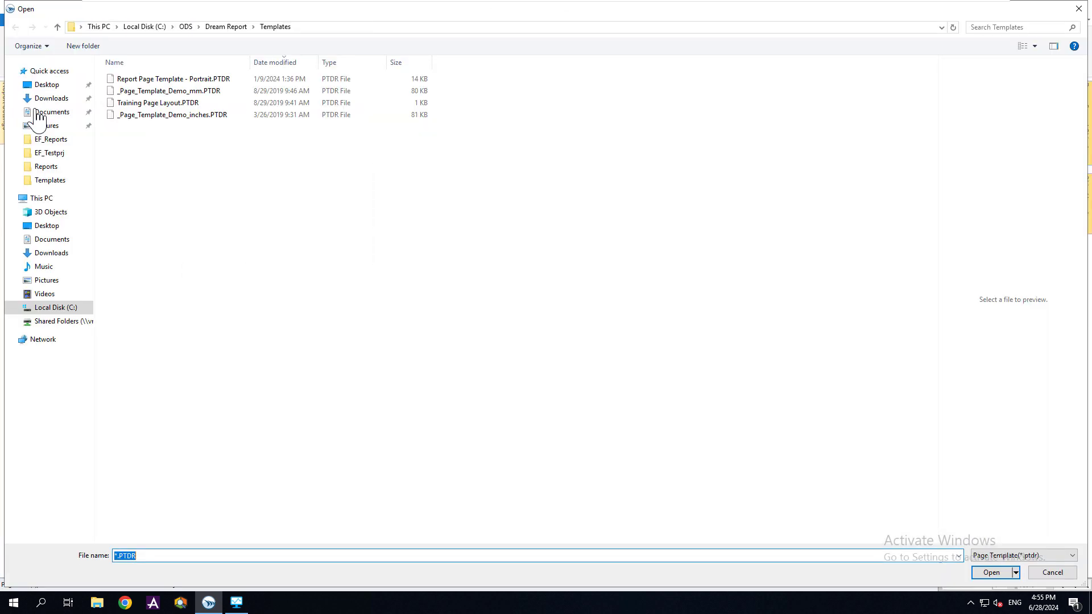
double_click(169, 91)
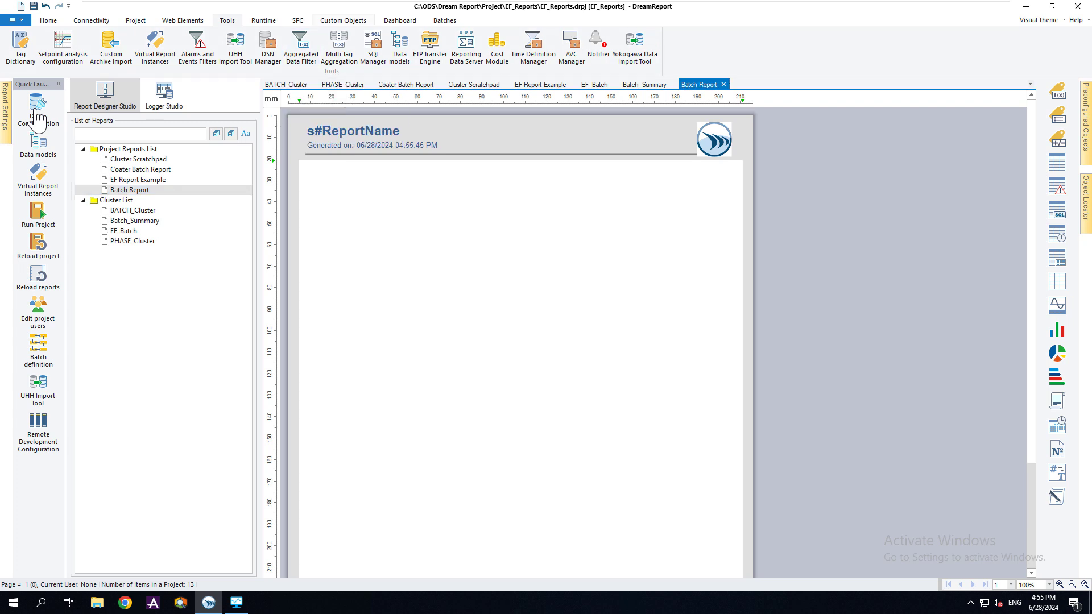
Step: Place a batch object below the report header, name it Batch_Overview, and set its batch root to Coater_Batch
left_click(445, 20)
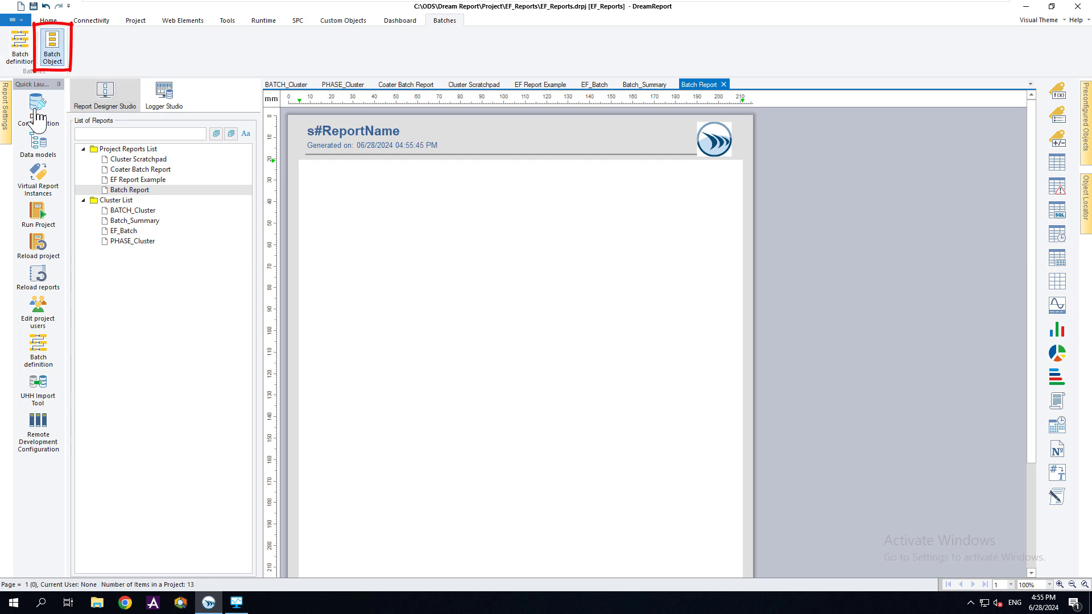
left_click_drag(314, 173, 637, 219)
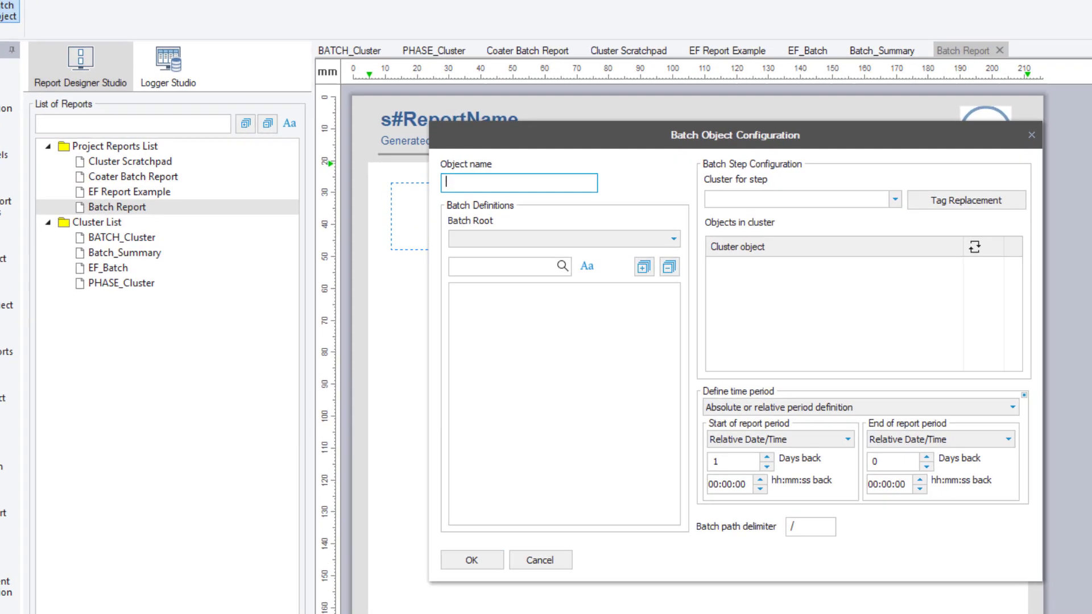
type("Batch_O")
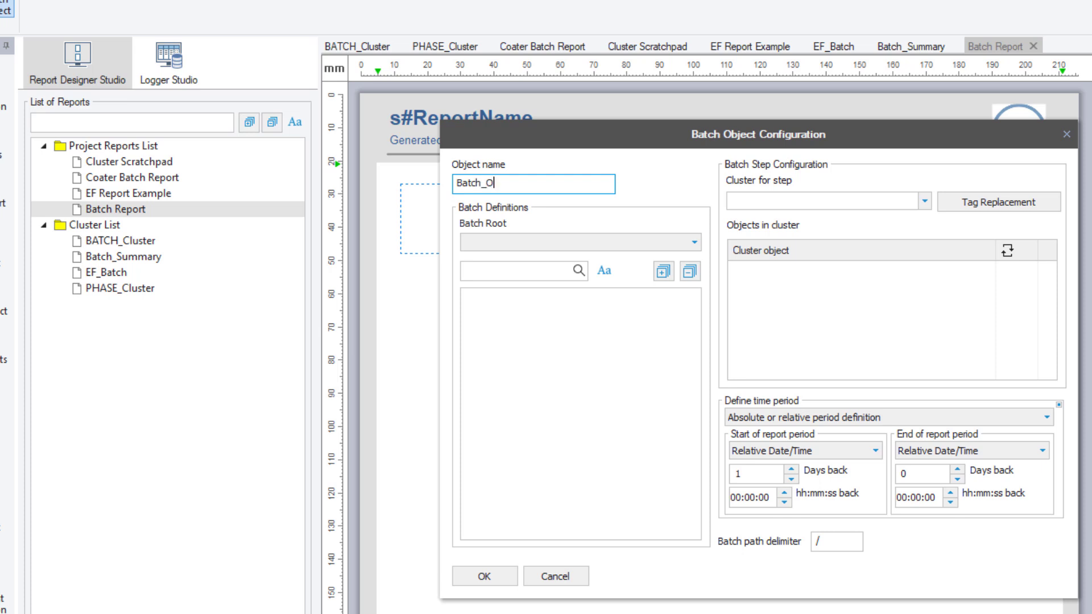
type("verview")
left_click(581, 242)
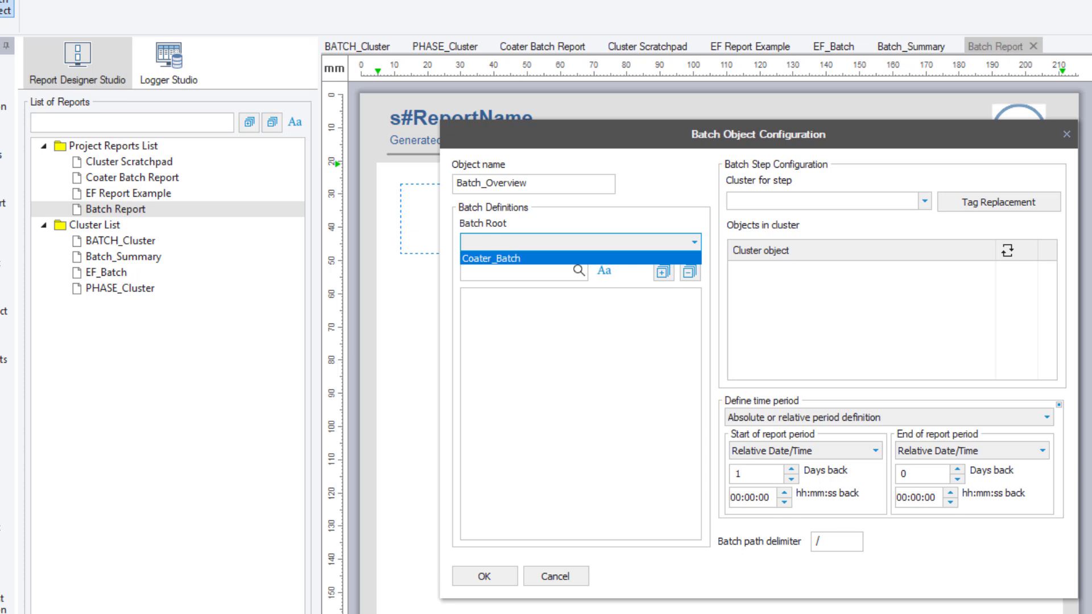
left_click(580, 258)
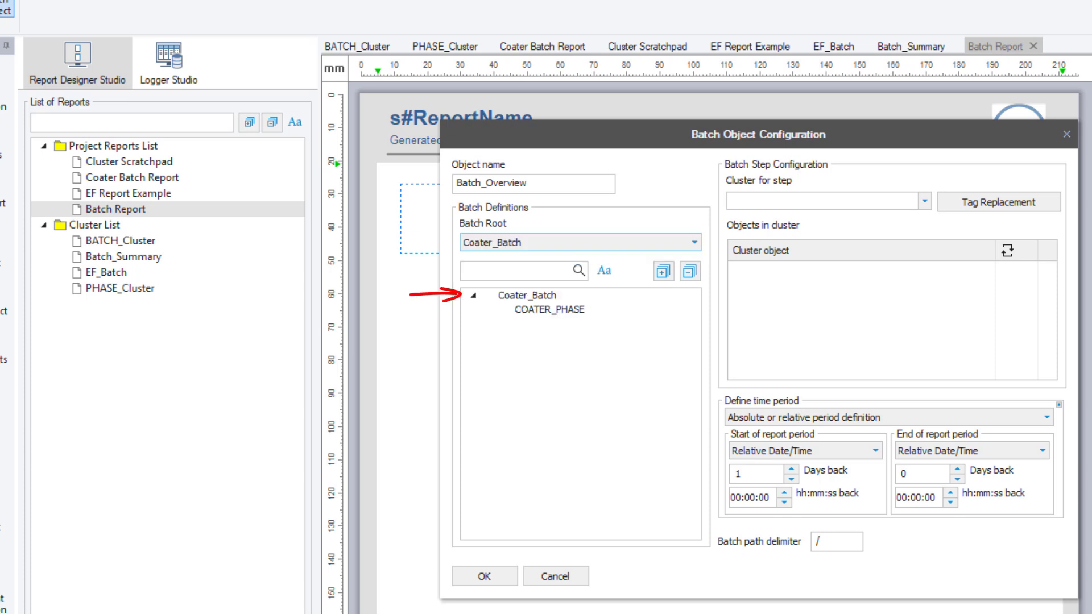
Step: Assign the EF_Batch cluster to the Coater_Batch step and the Batch_Summary cluster to the COATER_PHASE step
left_click(527, 295)
left_click(924, 201)
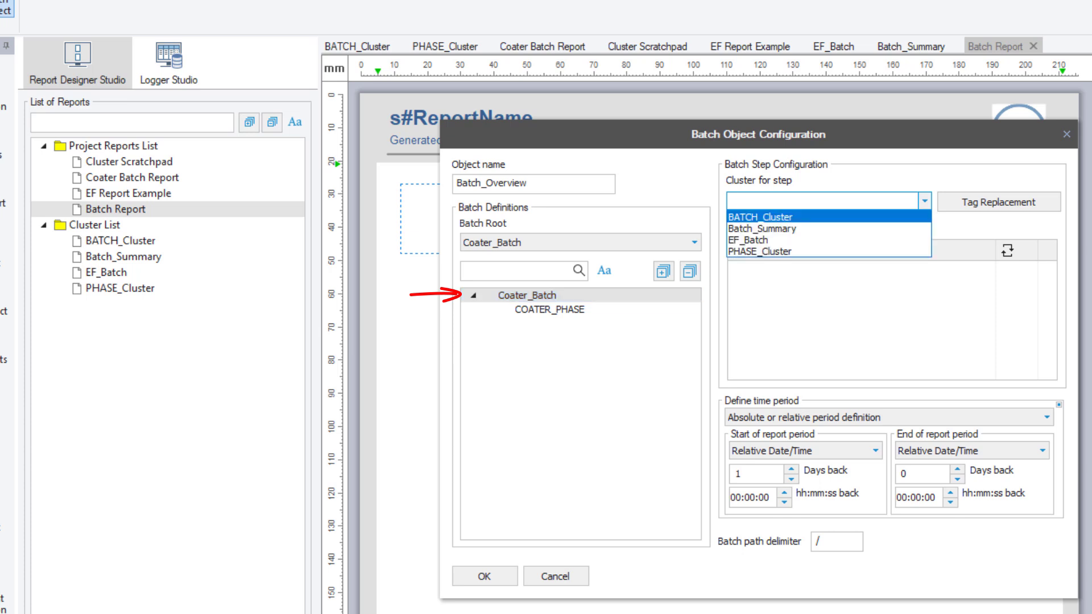
left_click(748, 240)
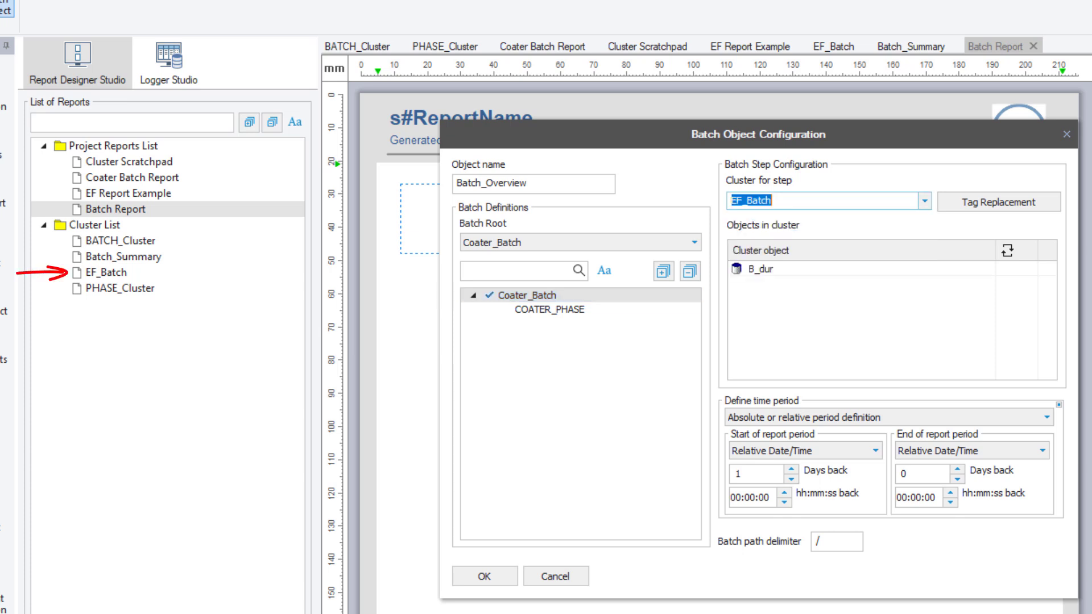
left_click(549, 310)
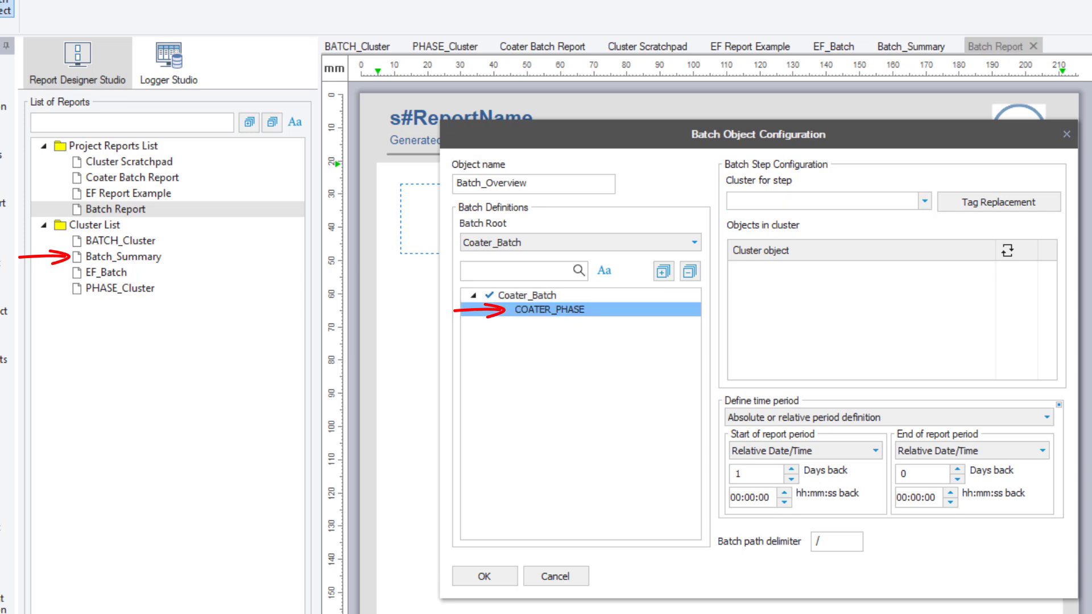
left_click(924, 202)
left_click(748, 227)
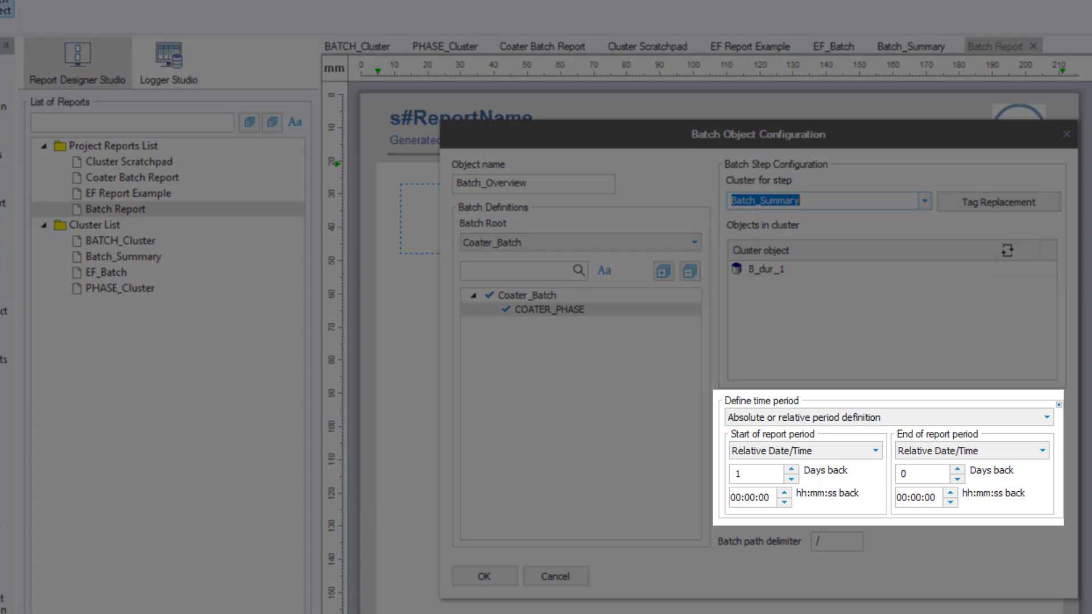
Step: Set the time period of the Batch_Overview object's Coater_Batch step to batch based, using the Coater_Batch batch
left_click(527, 296)
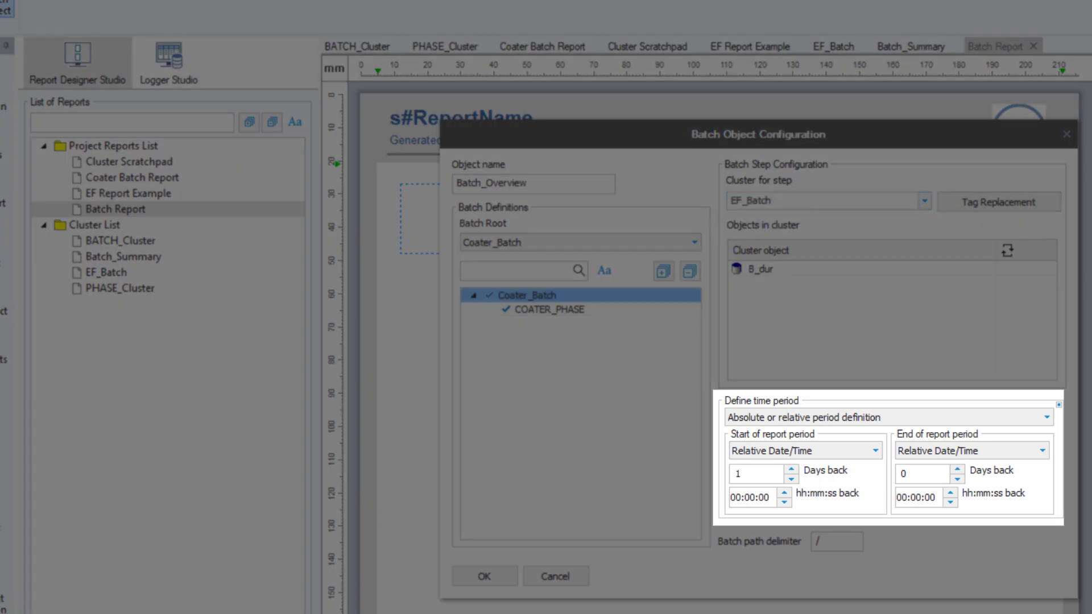
left_click(1047, 418)
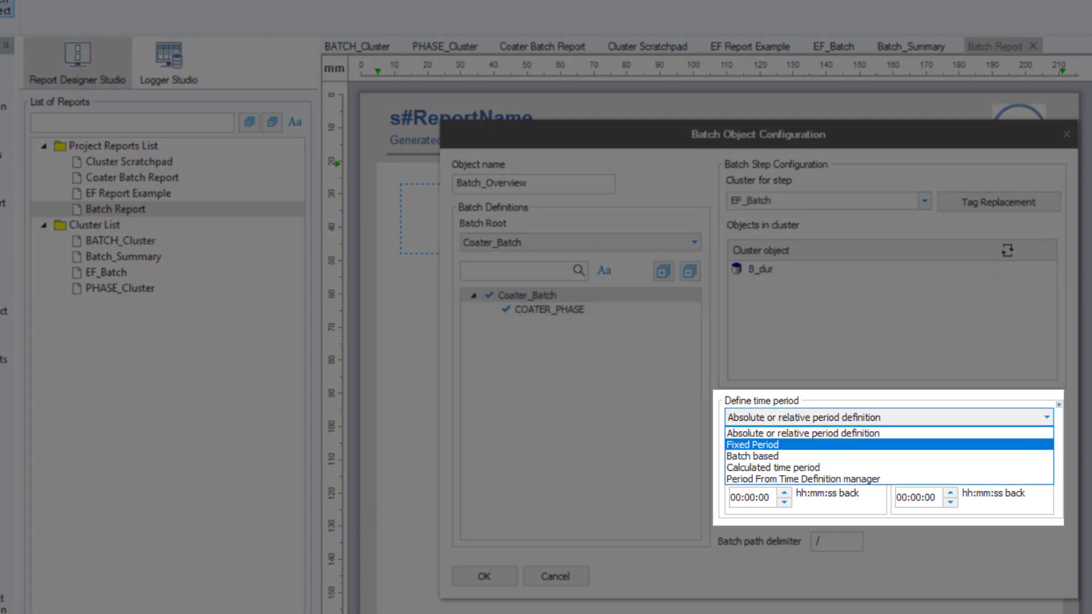
left_click(753, 456)
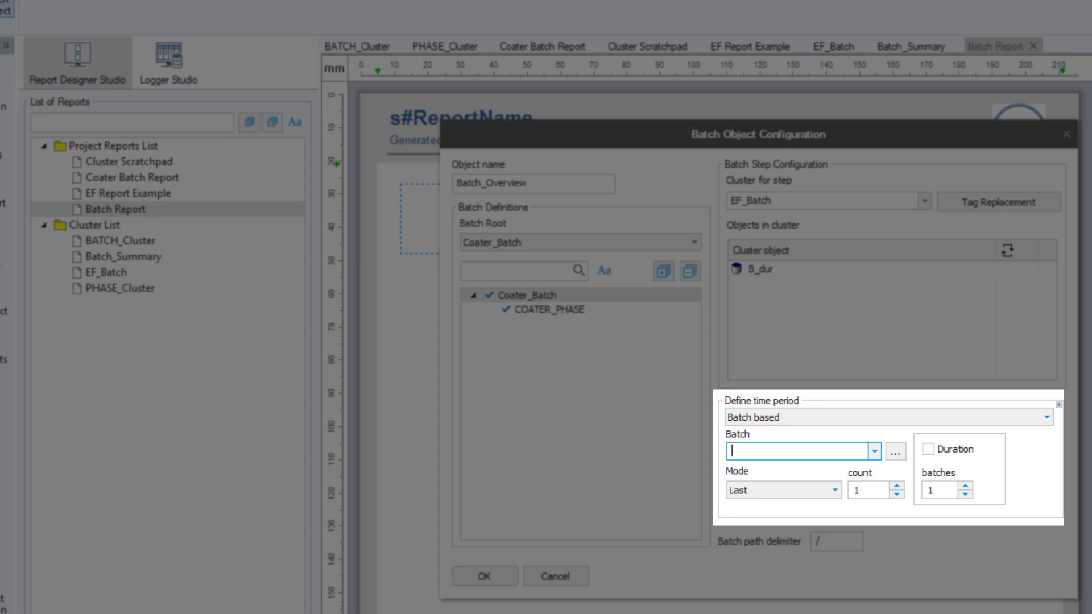
left_click(875, 452)
left_click(755, 467)
Step: Review the settings of the COATER_PHASE and Coater_Batch steps, accept the batch object, and save the report
left_click(549, 310)
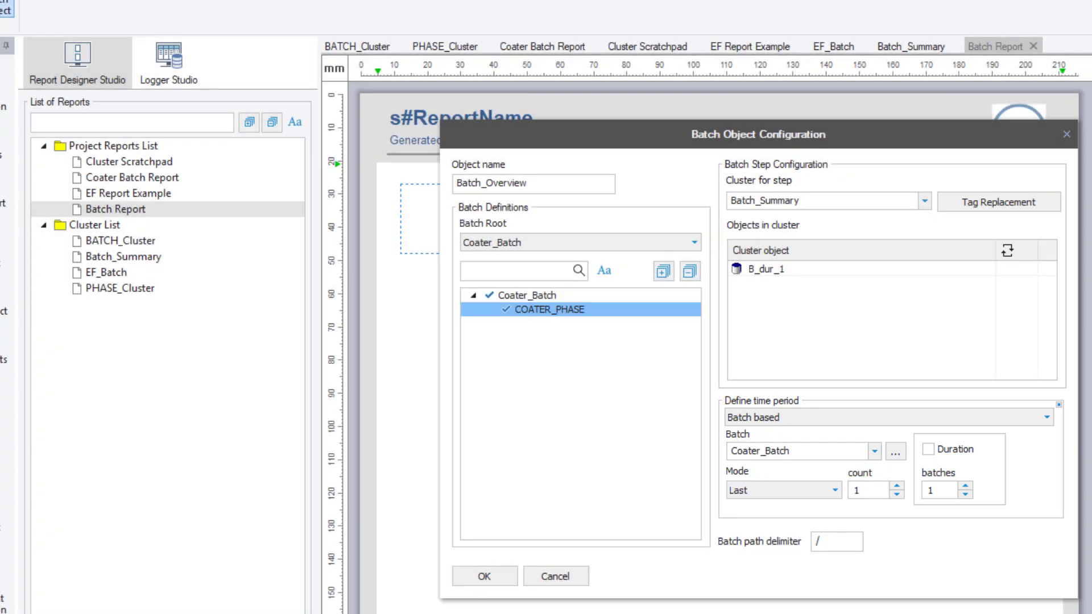
left_click(527, 295)
left_click(549, 310)
left_click(527, 296)
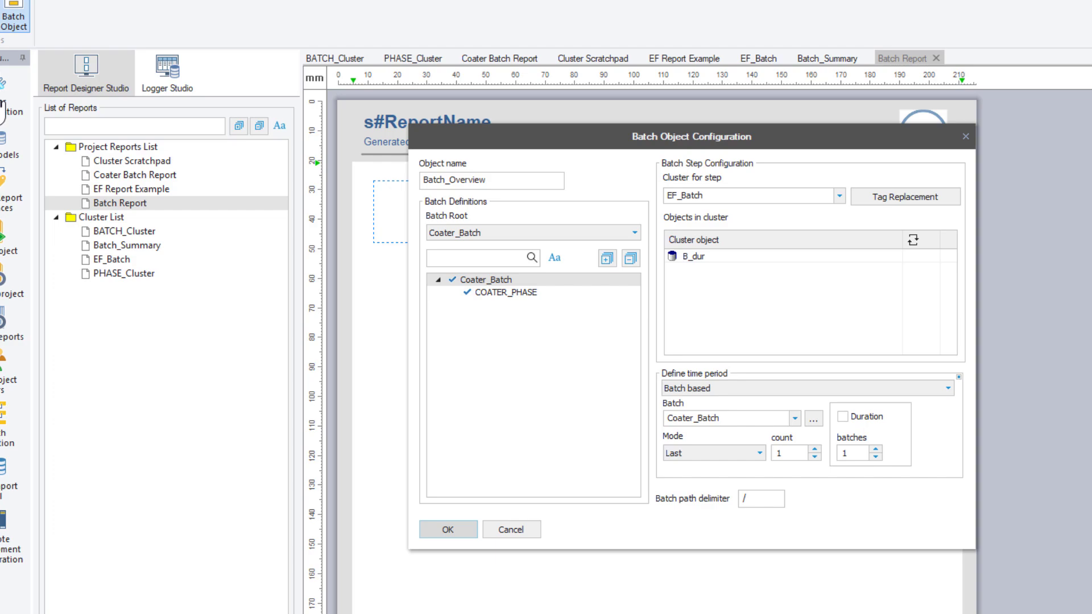
left_click(482, 573)
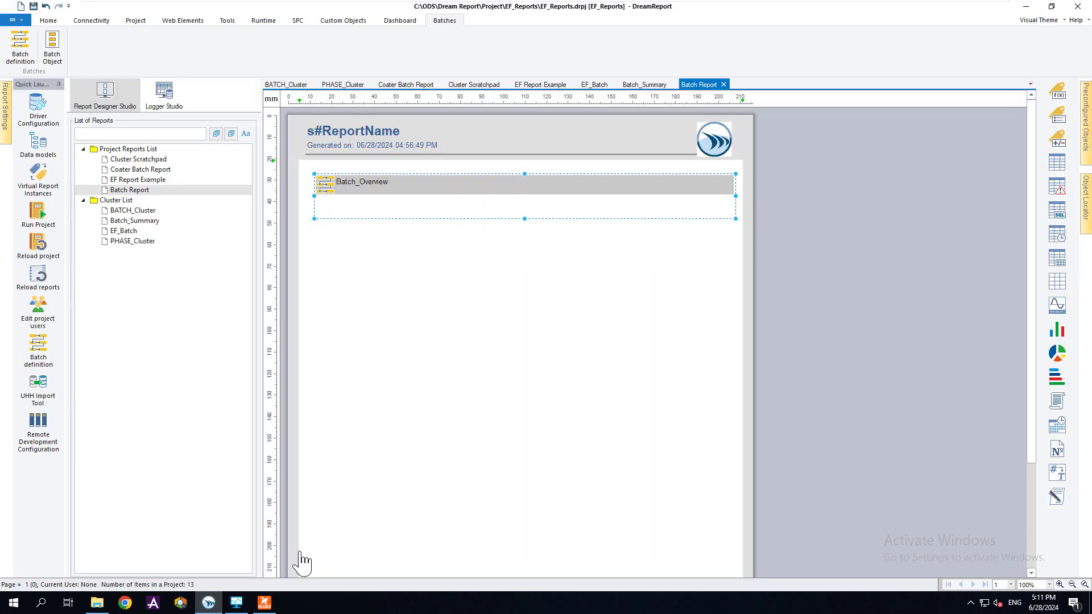
left_click(302, 564)
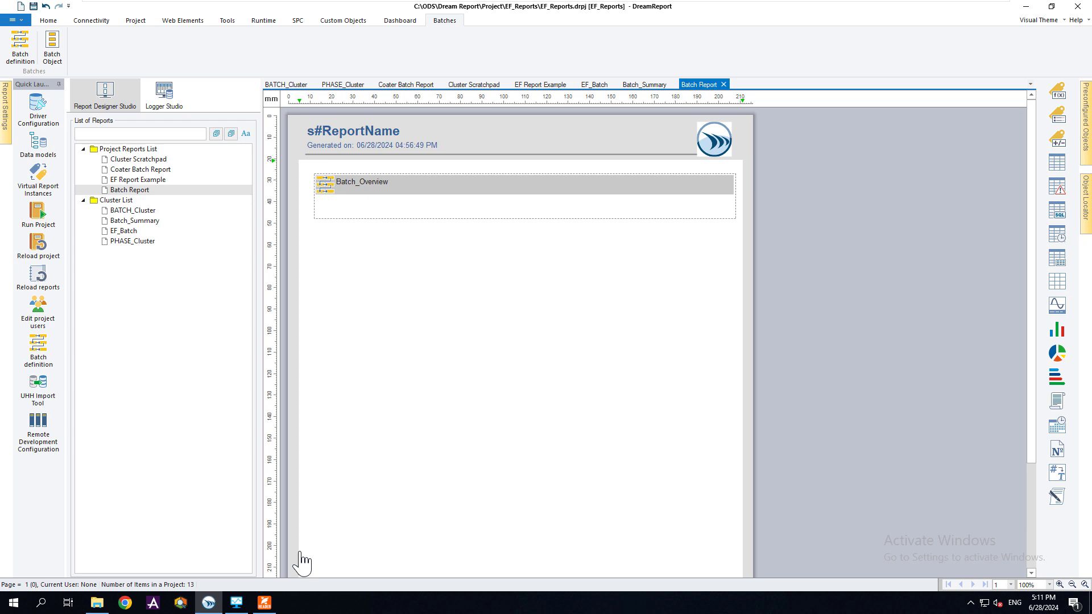
key("ctrl+s")
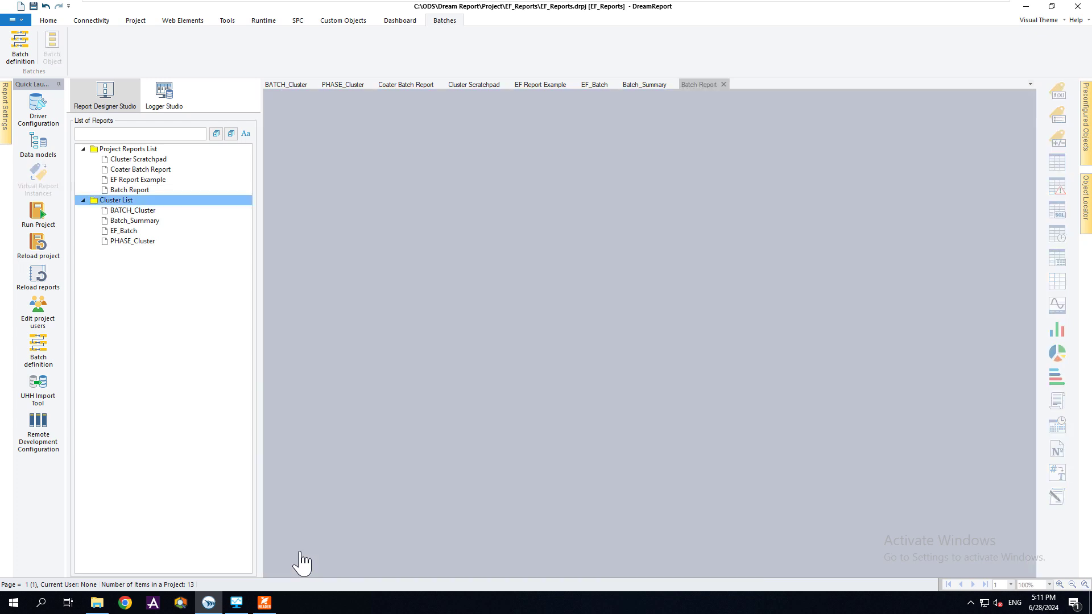
Step: Create a cluster named Inst_Cluster with a page height of 175 mm
right_click(117, 199)
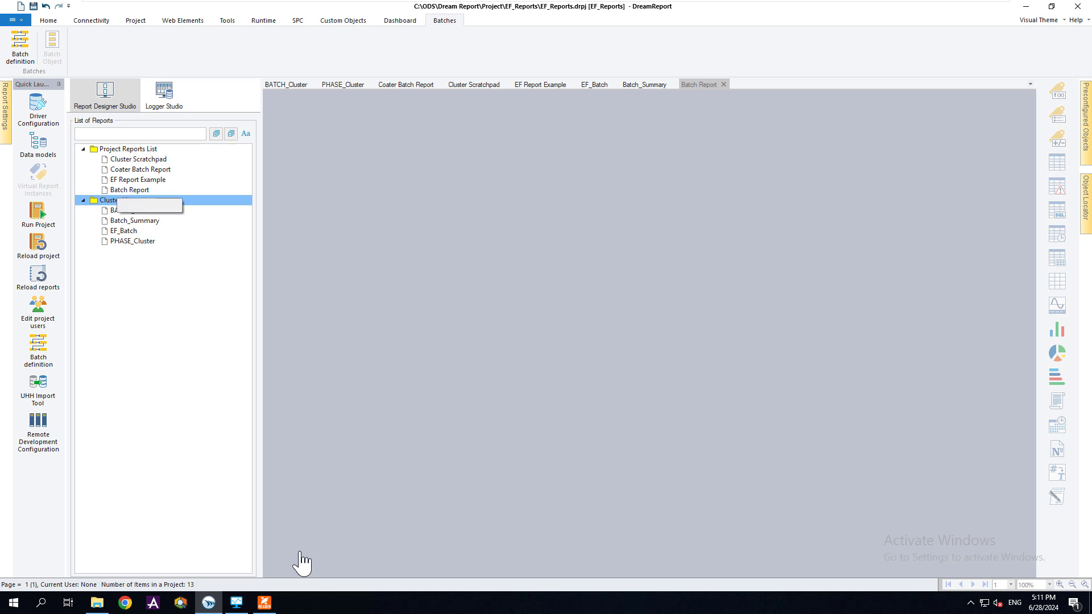
left_click(152, 206)
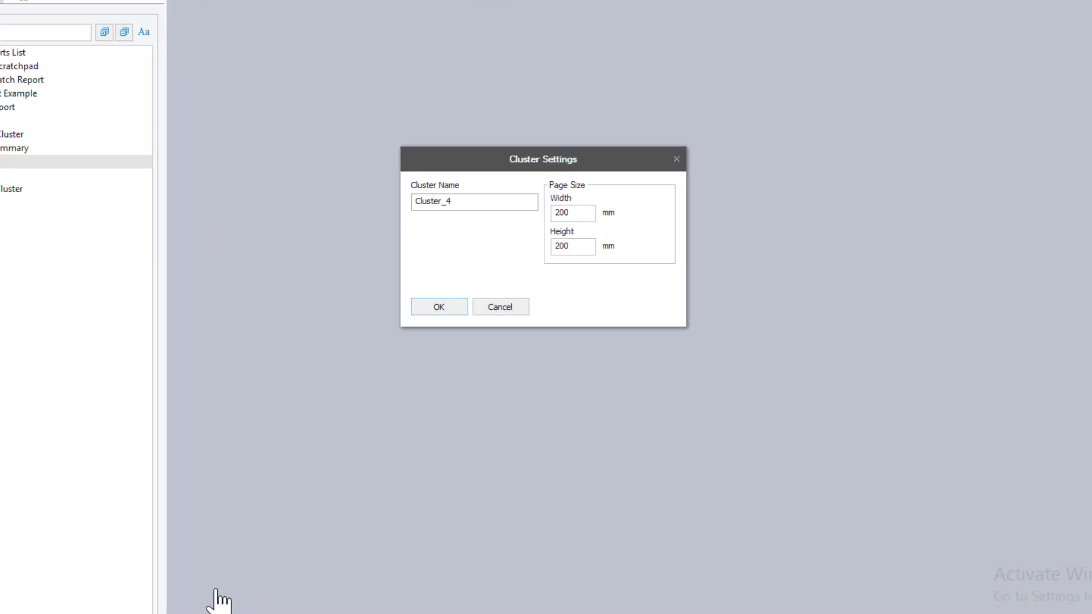
type("Inst")
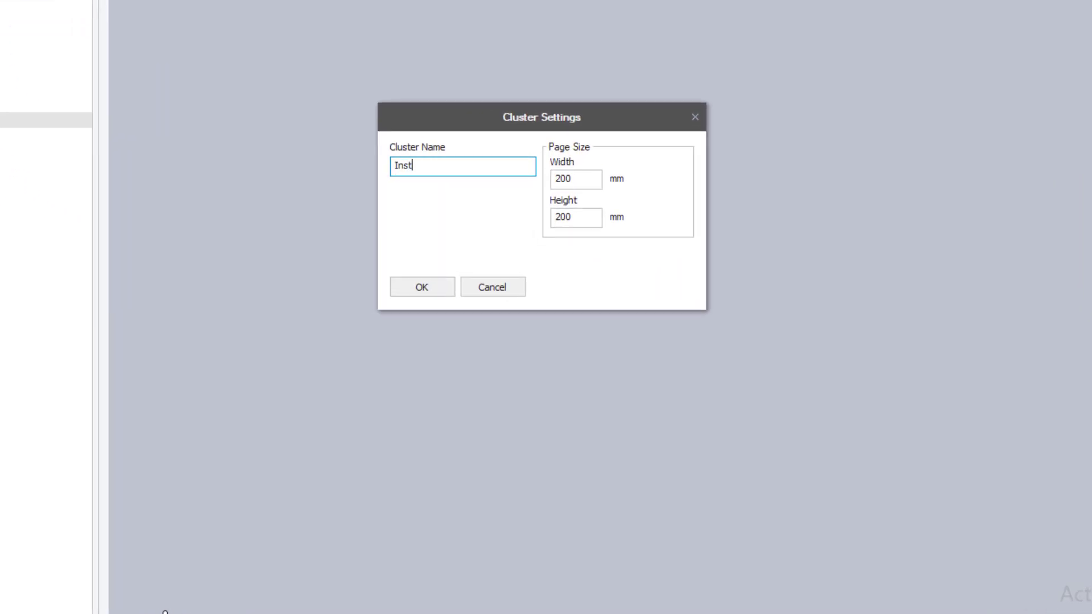
type("_Cluster")
key("Tab")
key("Tab")
type("175")
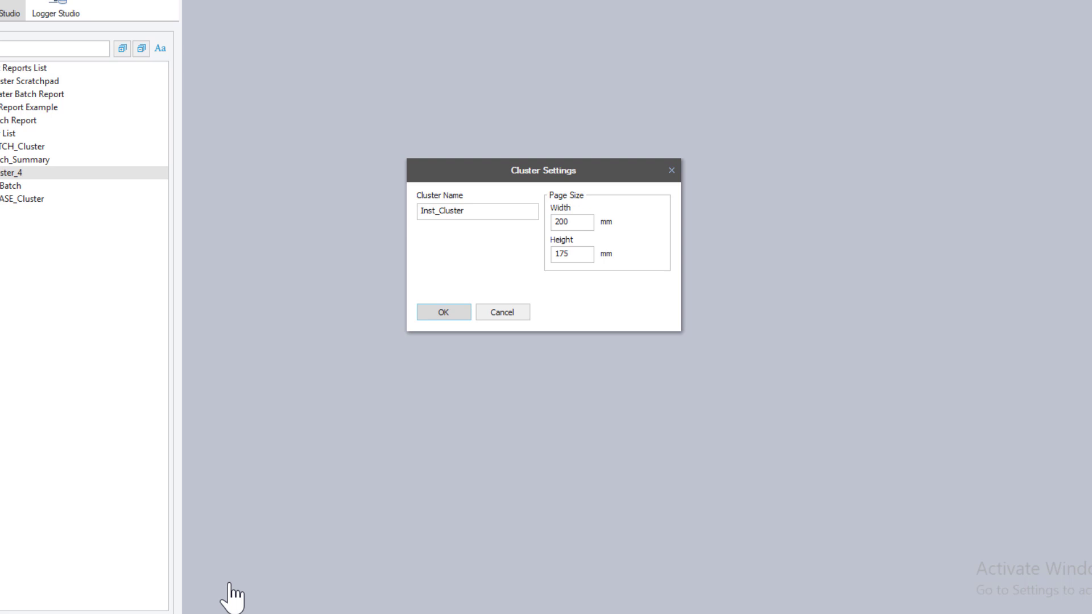
key("Return")
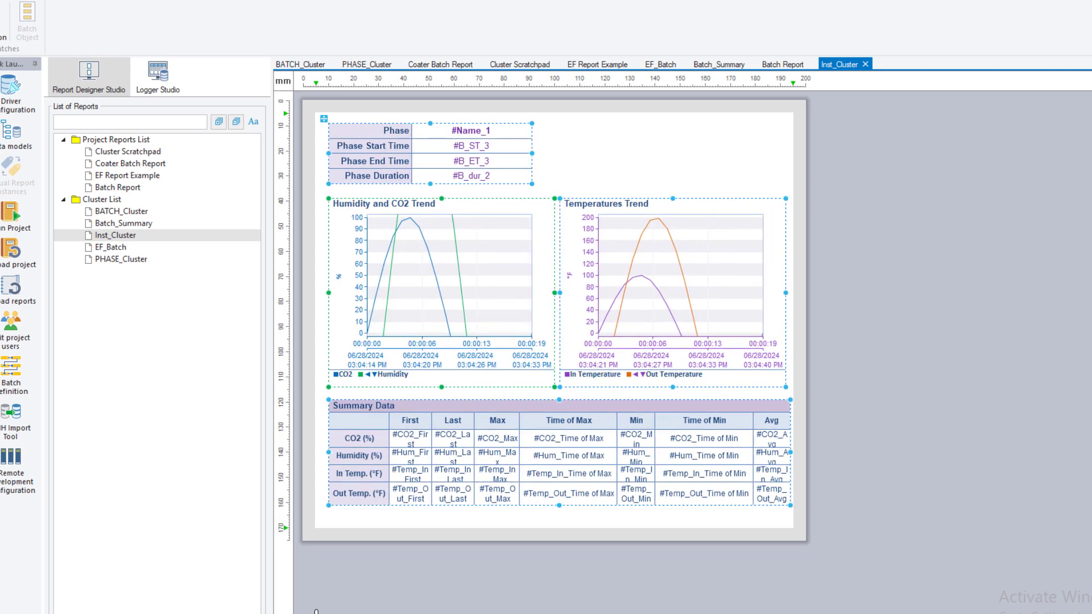
Step: Examine the phase name expression and the data definition of the Humidity and CO2 Trend chart in Inst_Cluster
left_click(316, 611)
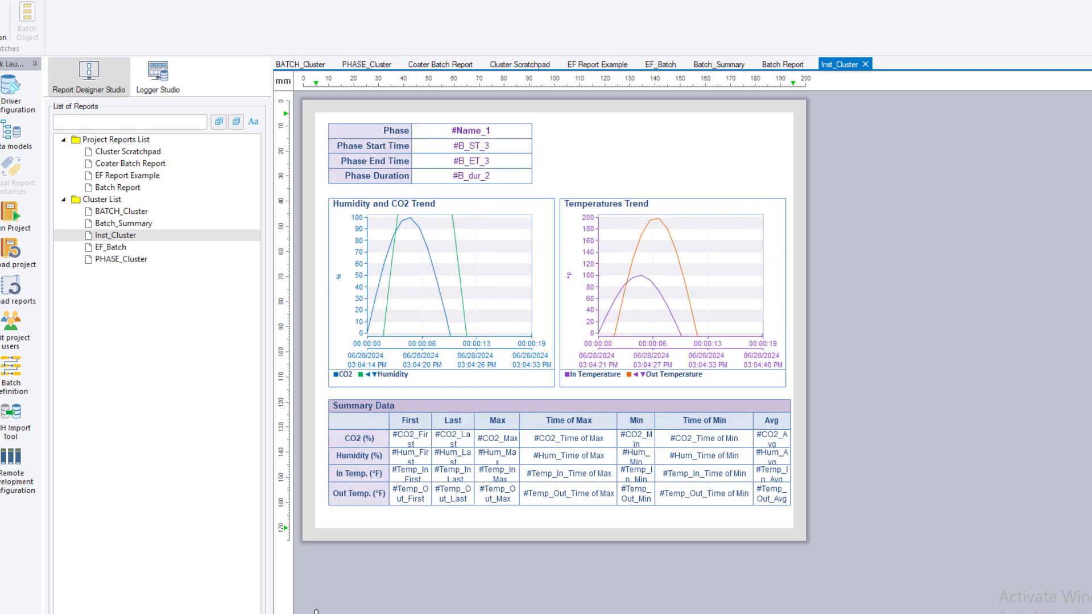
double_click(471, 130)
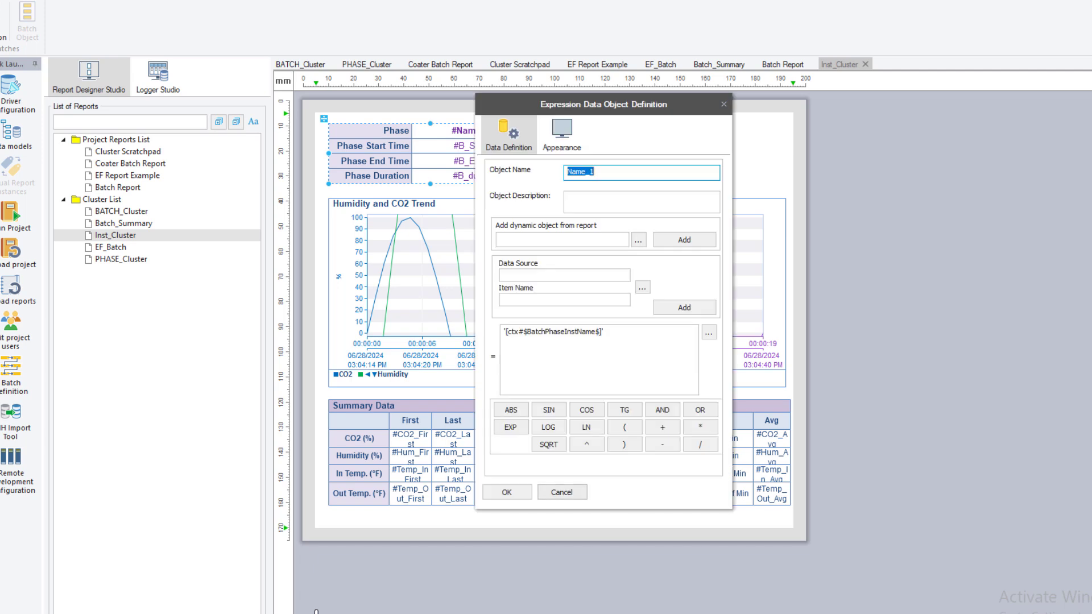
key("Escape")
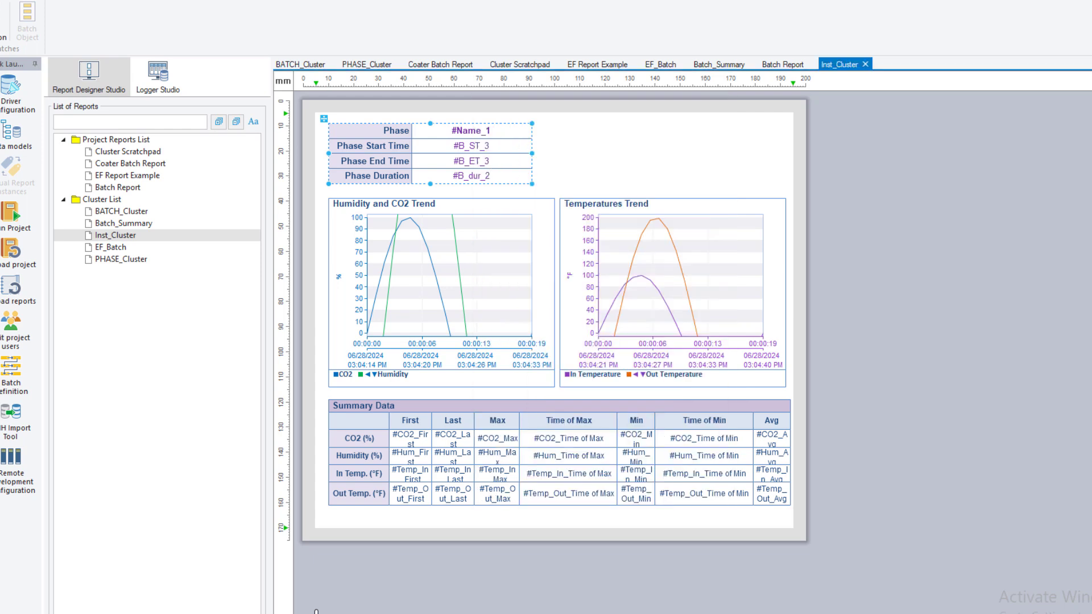
double_click(441, 285)
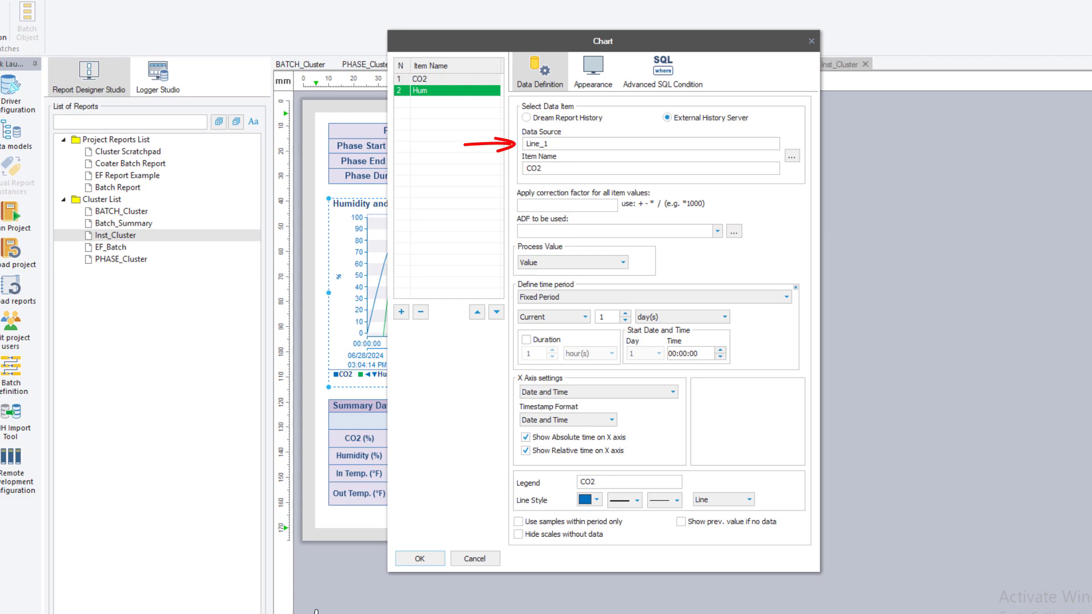
key("Escape")
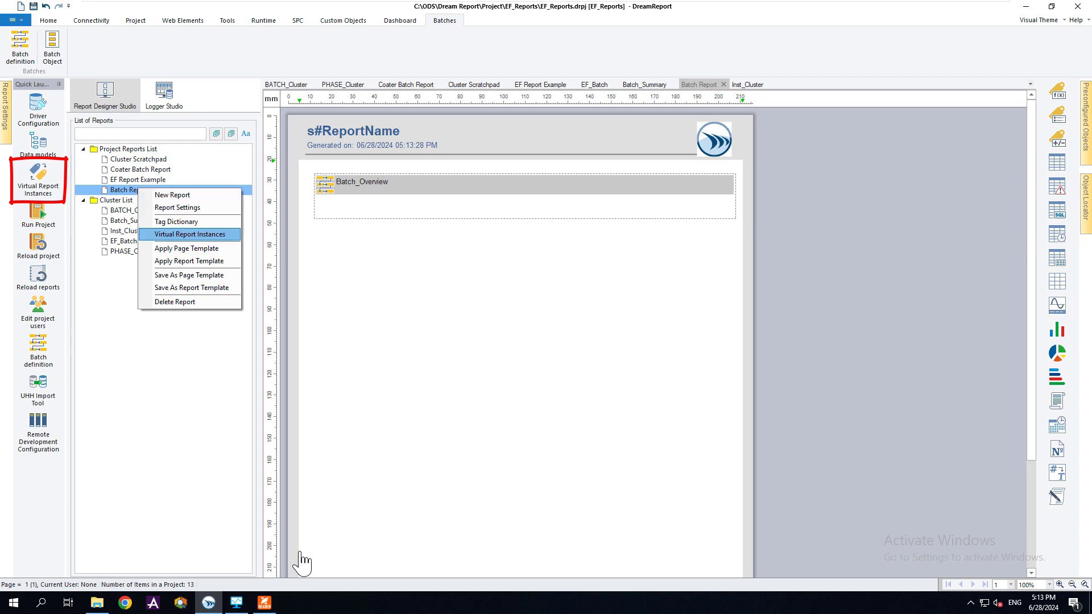
Step: Define three virtual report instances named Line_1, Line_2, and Line_3 for the Batch Report
left_click(190, 234)
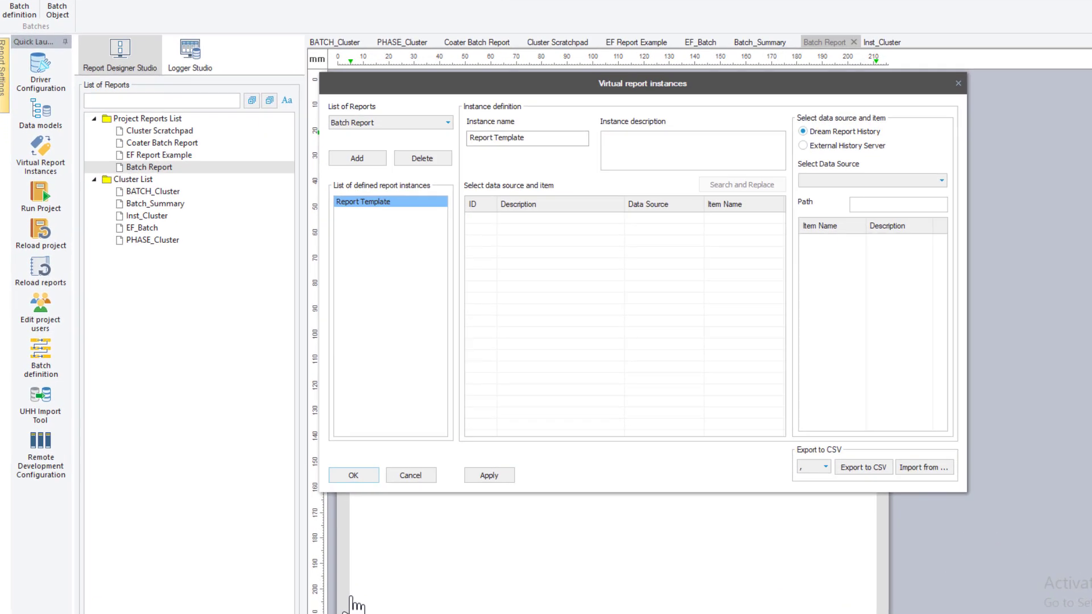
left_click_drag(448, 165, 396, 165)
type("Line_1")
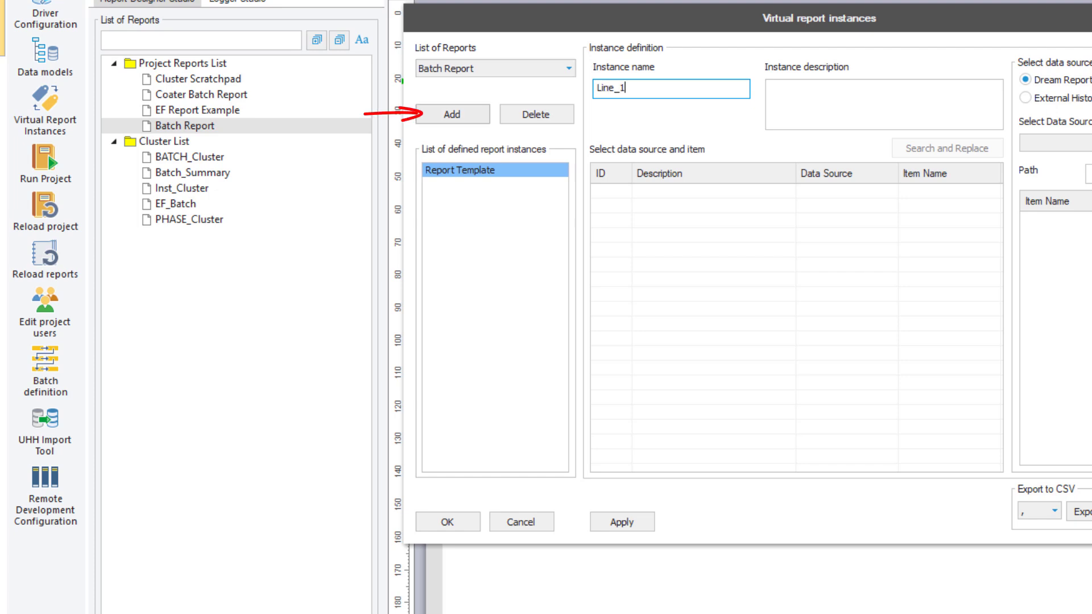
left_click(452, 114)
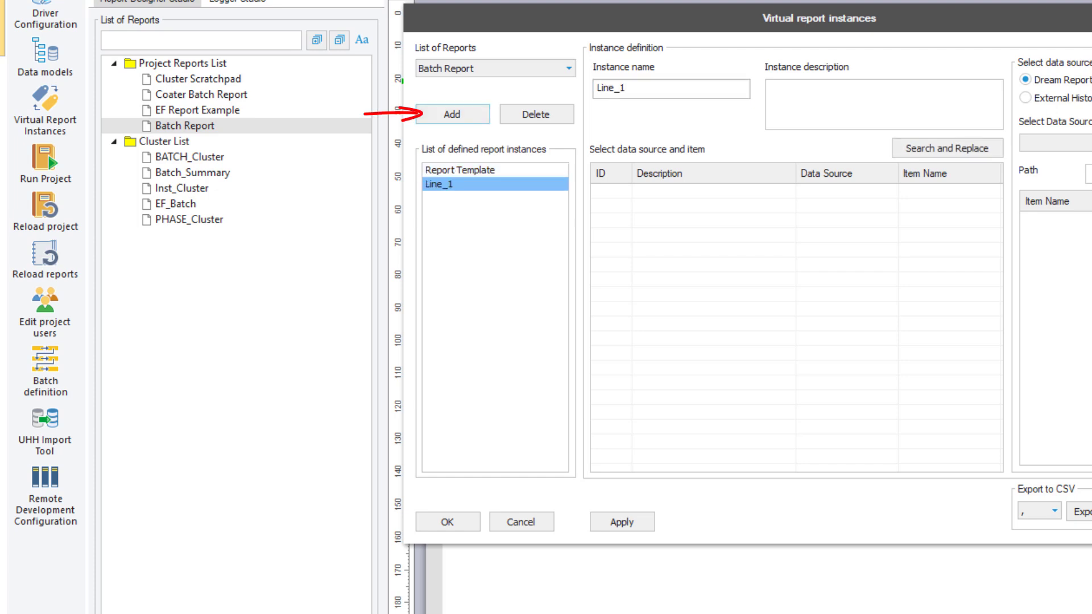
left_click_drag(628, 88, 619, 88)
type("2")
left_click(453, 114)
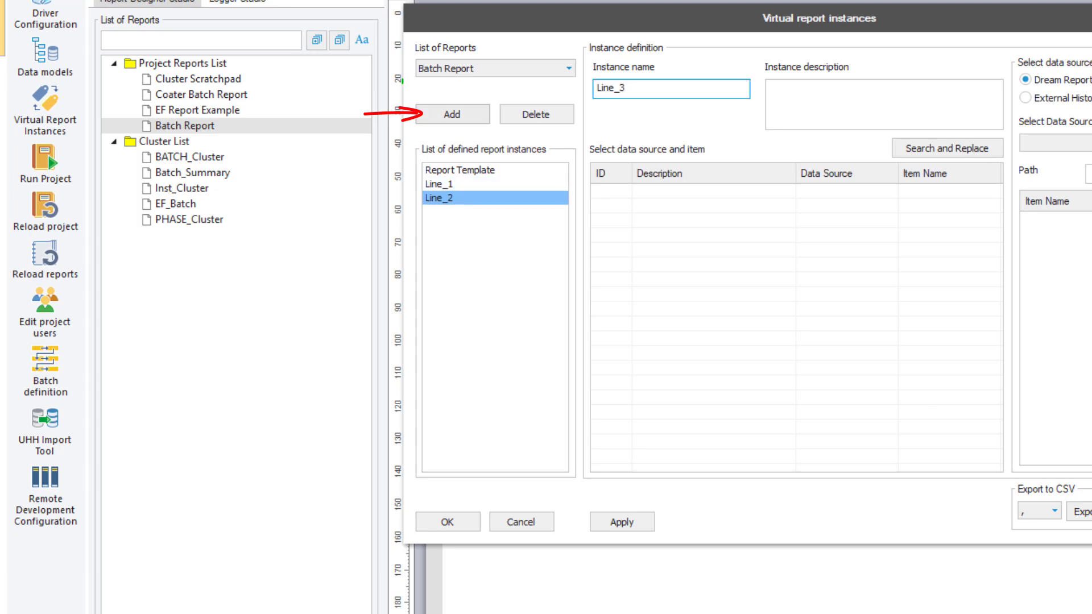
left_click(452, 114)
left_click(448, 522)
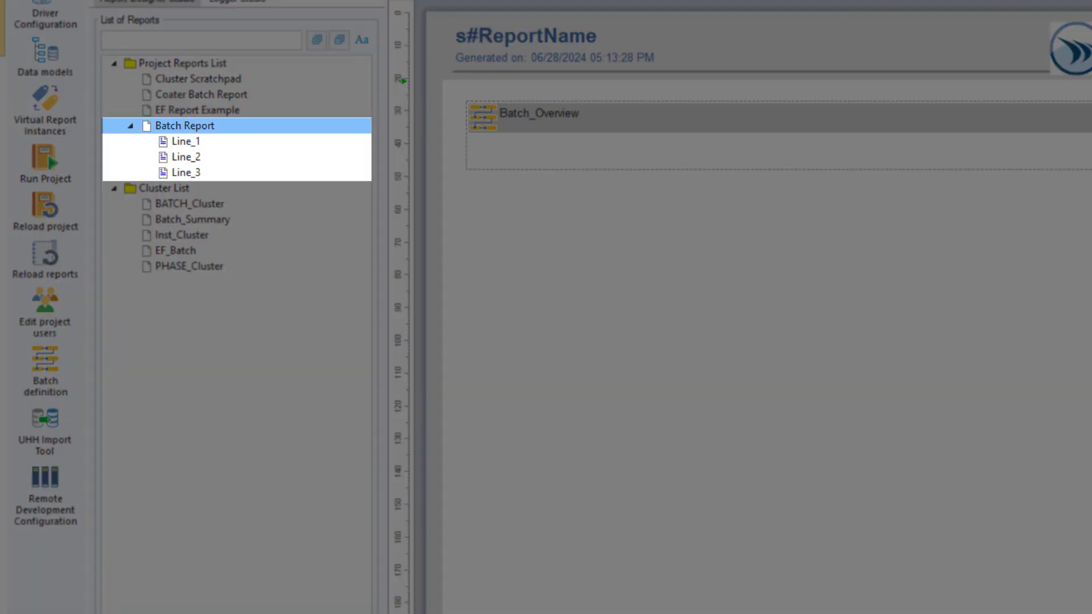
Step: Check the names of the available data models against the Batch Report's instance names
left_click(186, 173)
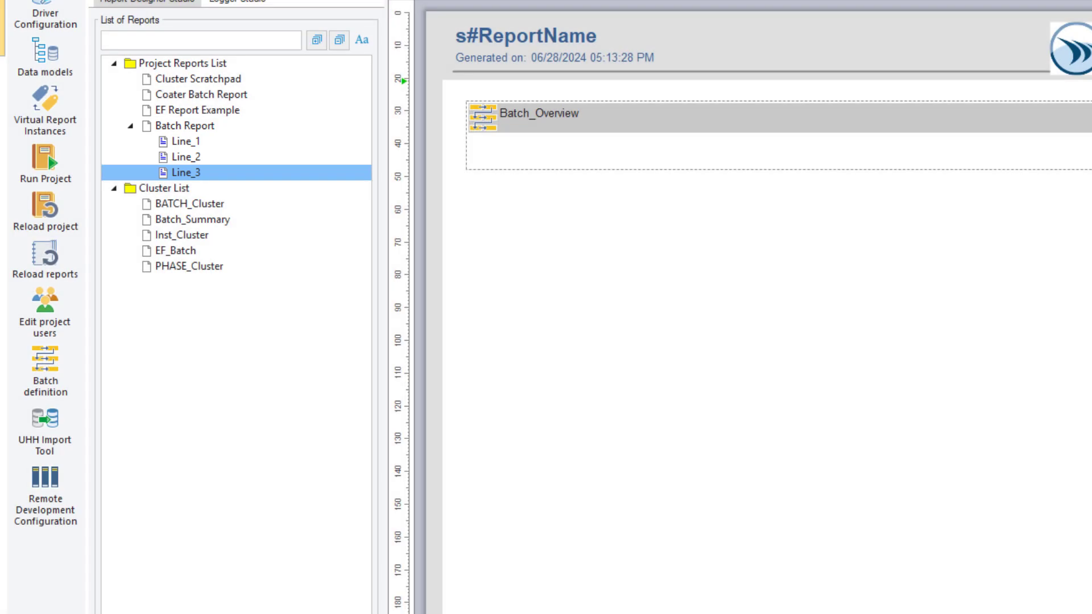
left_click(45, 51)
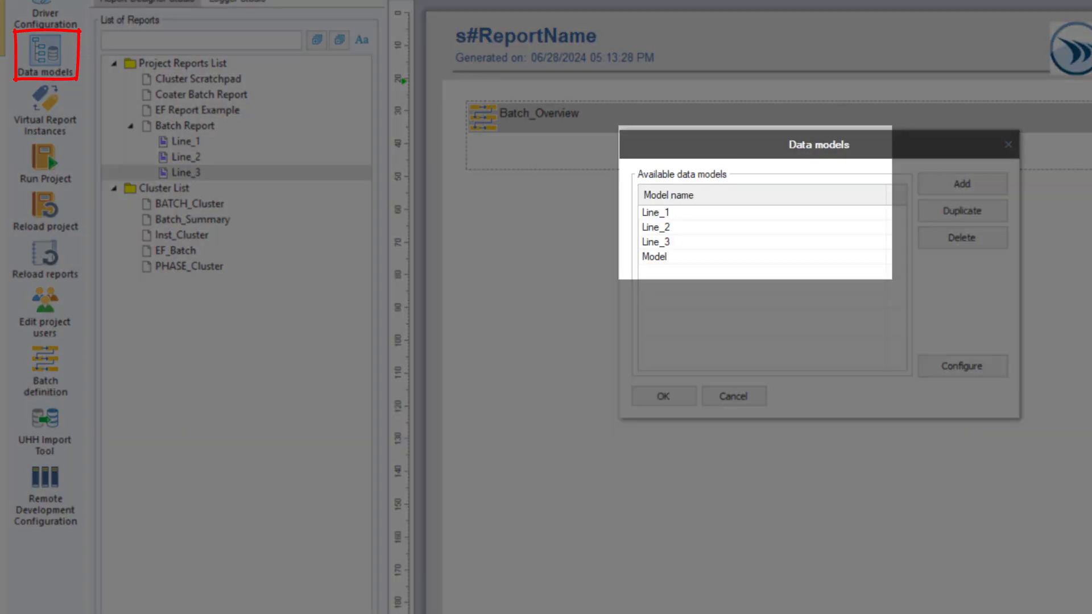
key("Escape")
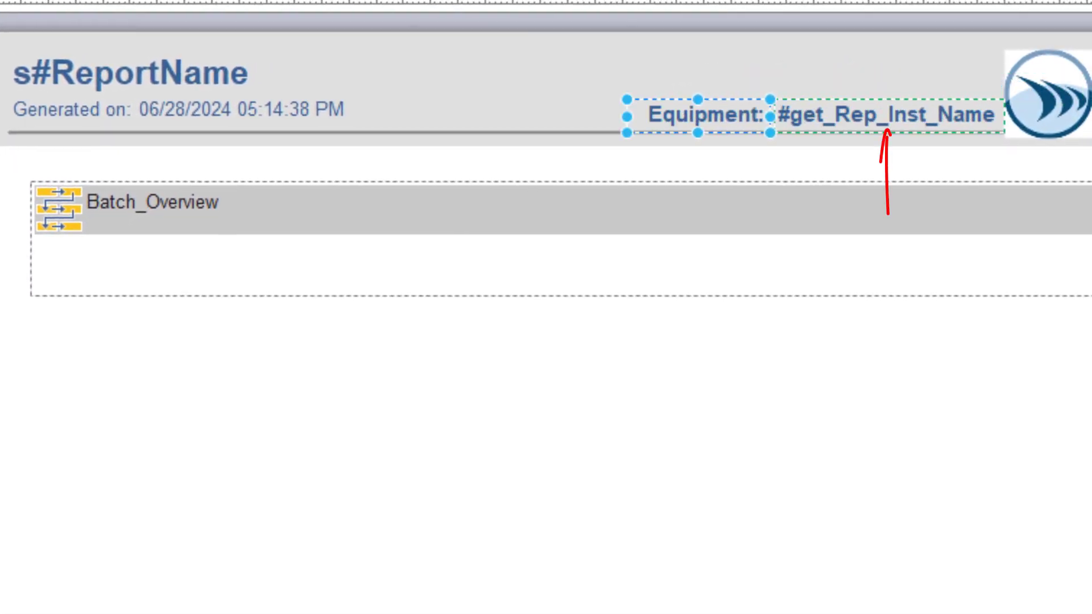
Step: Examine the expression behind the equipment name object in the report header
key("Escape")
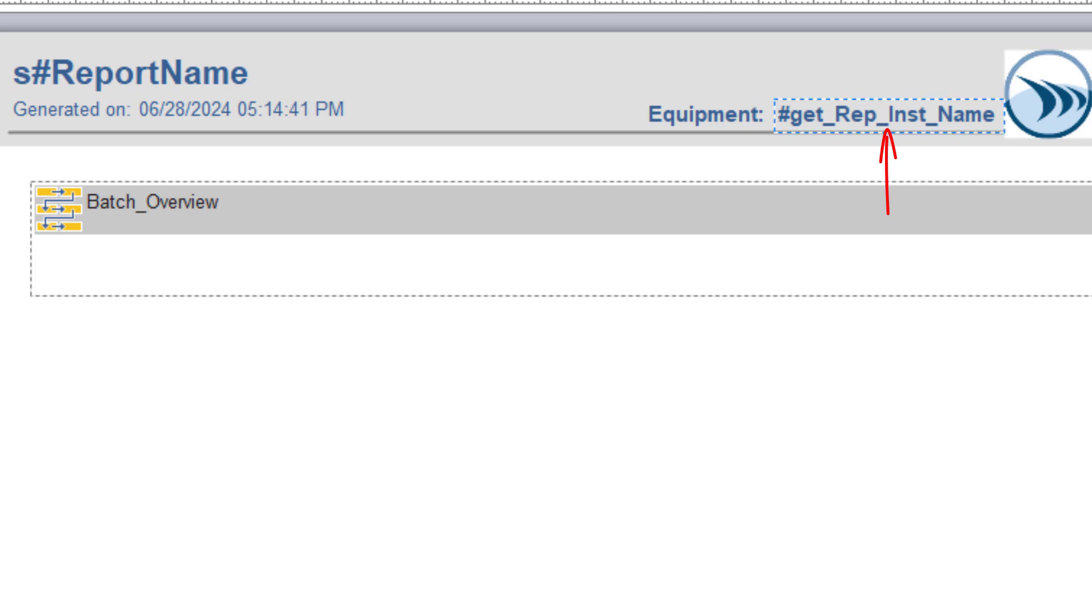
double_click(887, 115)
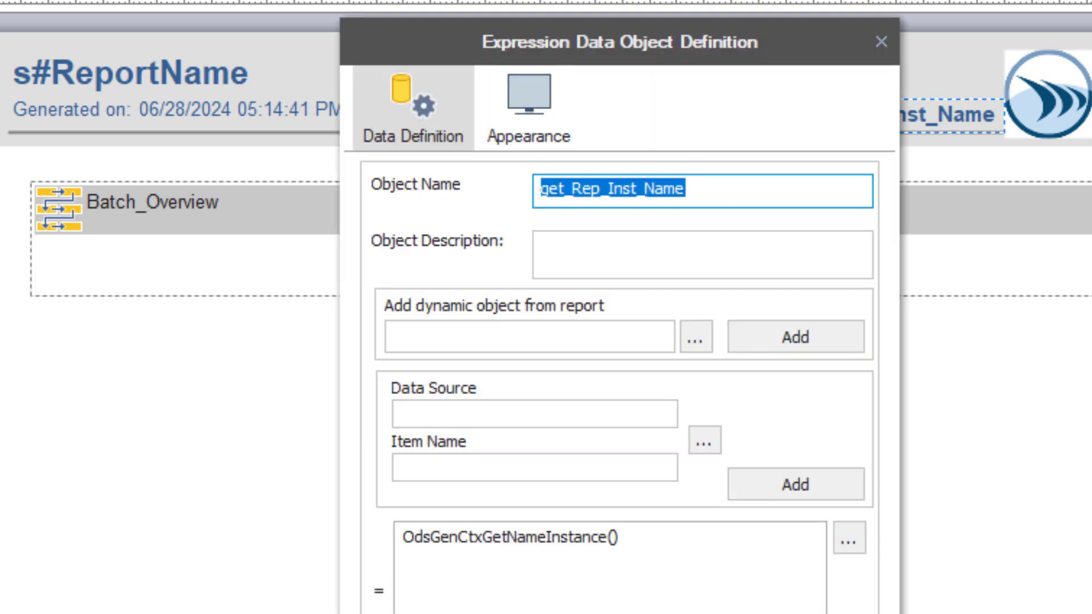
left_click_drag(621, 538, 403, 538)
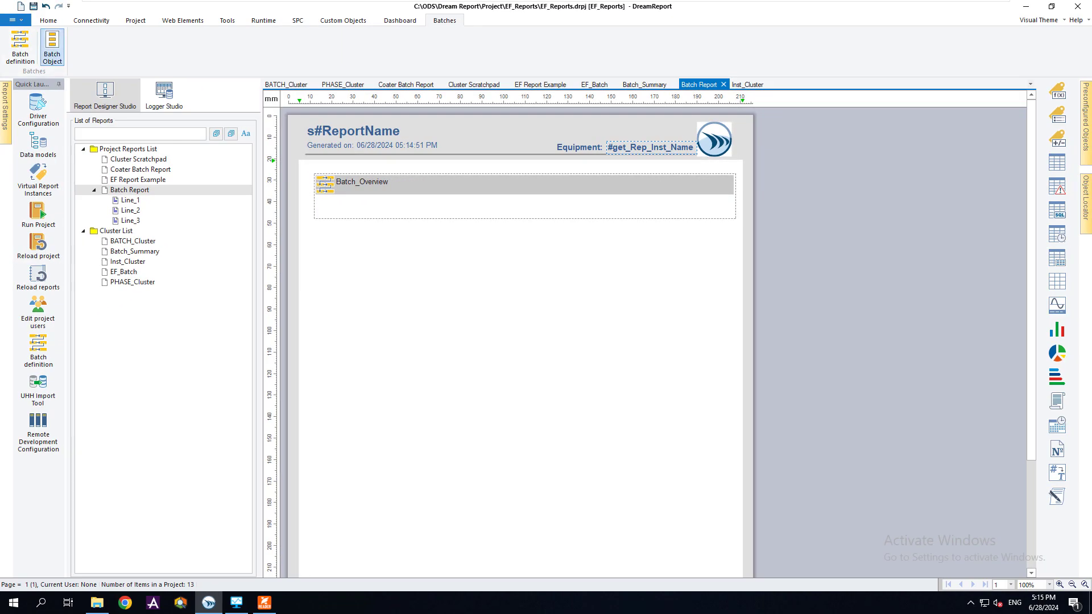
Step: Place a batch object below Batch_Overview, name it Phase_Details, and set its batch root to Coater_Batch
mouse_move(314, 240)
left_mouse_down()
mouse_move(599, 293)
mouse_move(725, 300)
left_mouse_up()
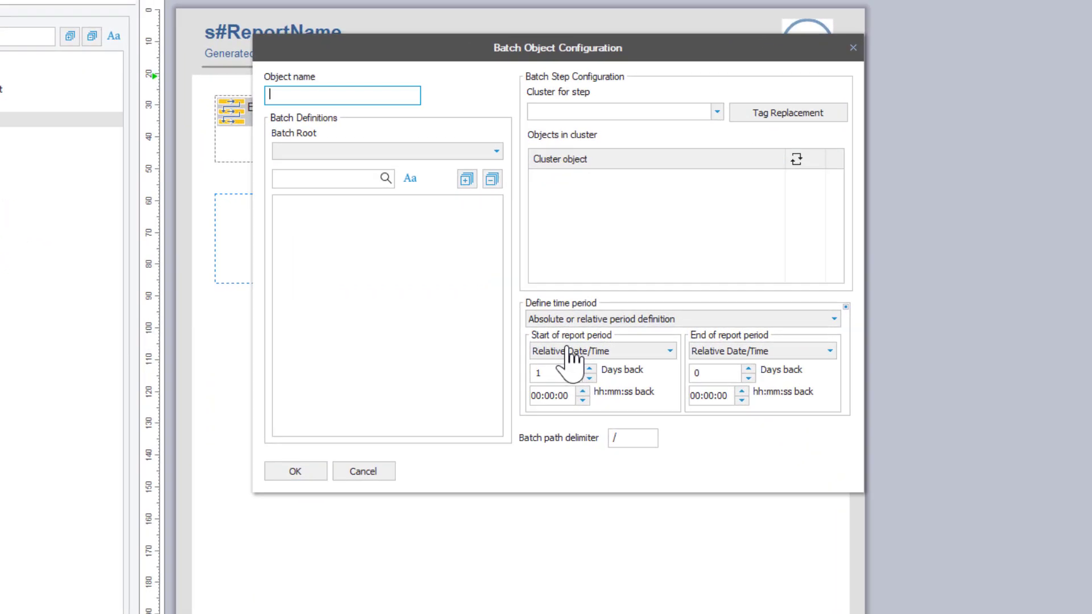
type("Phase_Details")
left_click(496, 151)
left_click(302, 167)
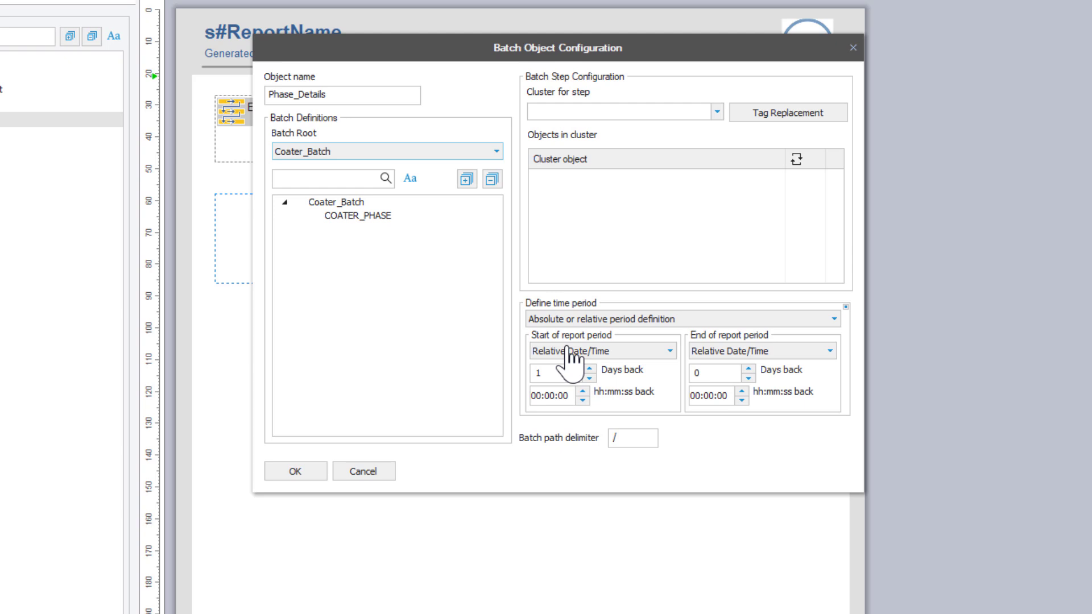
Step: Assign the Inst_Cluster cluster to the COATER_PHASE step and select its Humidity and CO2 Trend object
left_click(357, 215)
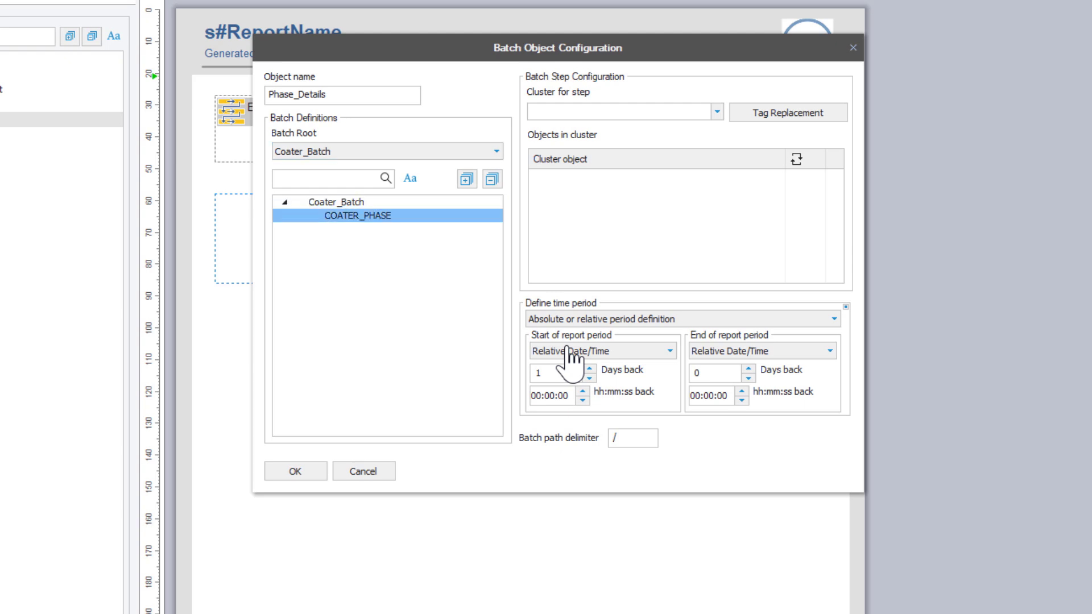
left_click(717, 111)
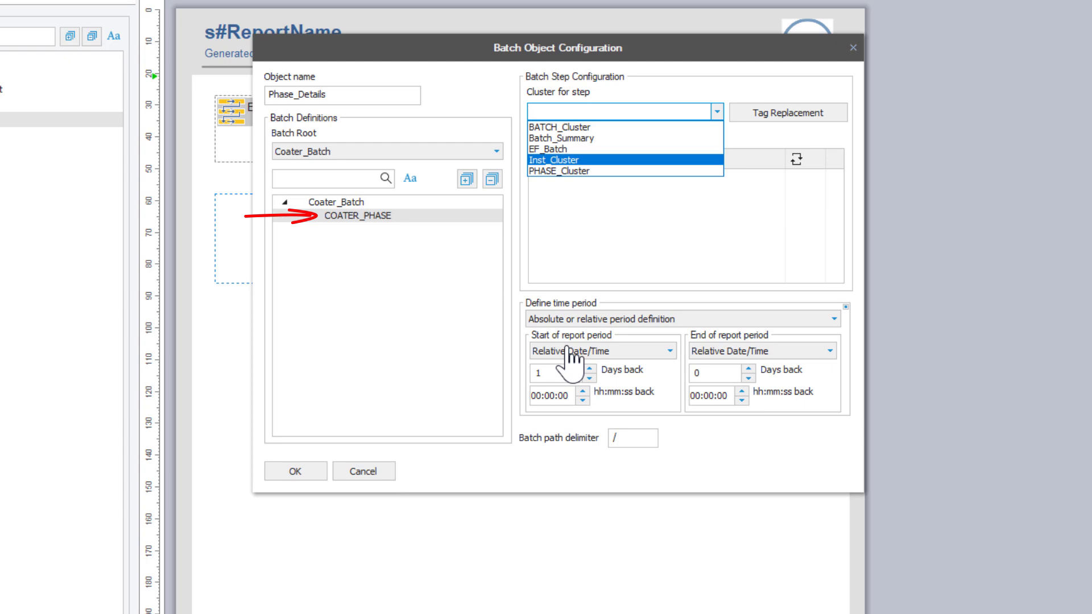
left_click(554, 159)
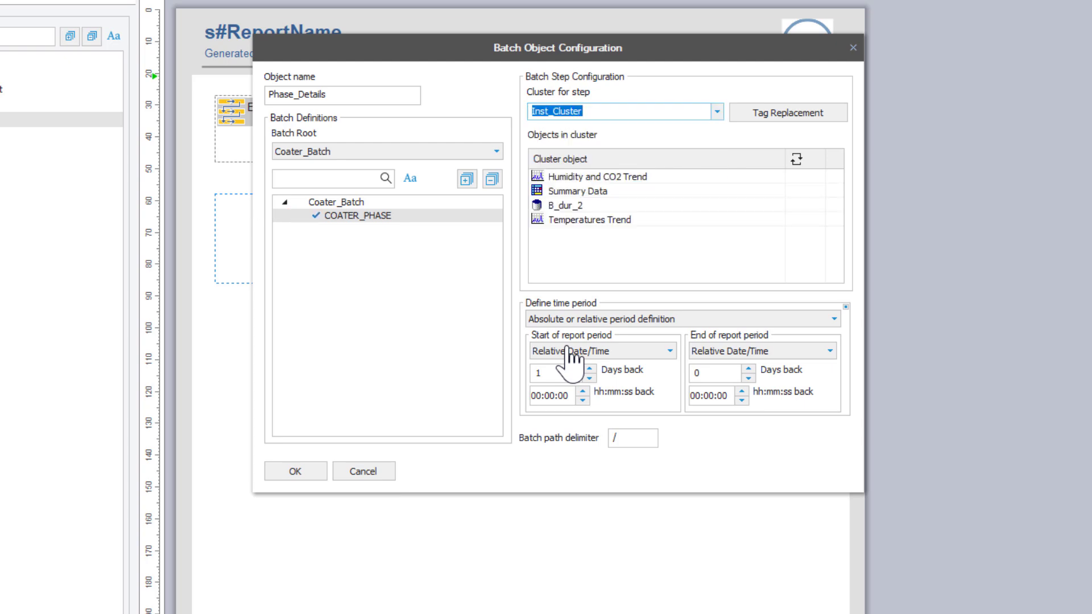
left_click(597, 177)
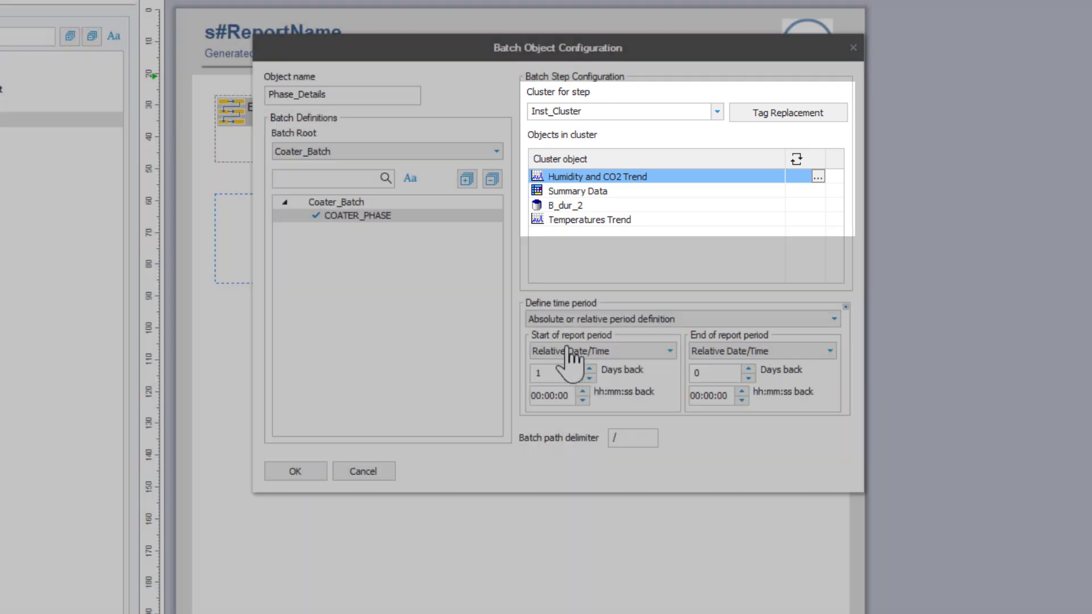
Step: Add a tag replacement rule for the CO2 tag of the Humidity and CO2 Trend, with Line_2 as its new data source
left_click(818, 177)
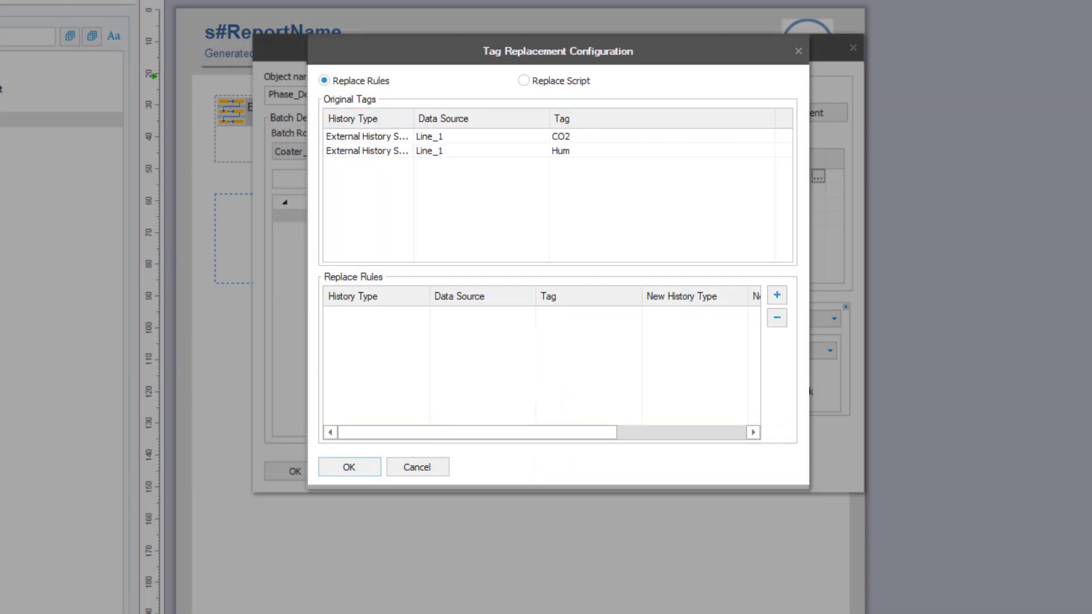
left_click(560, 137)
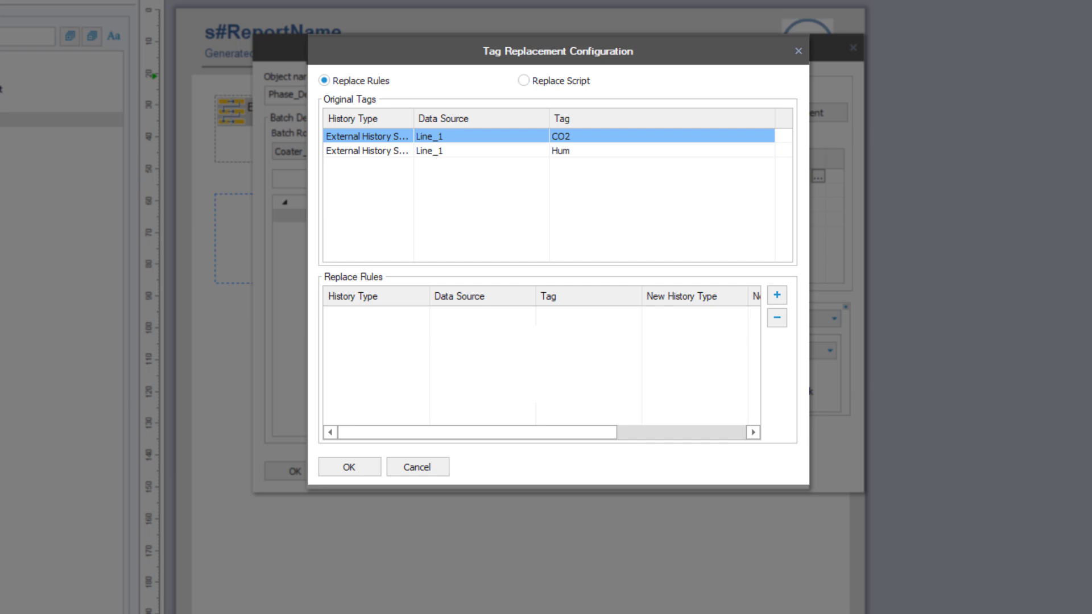
left_click(777, 294)
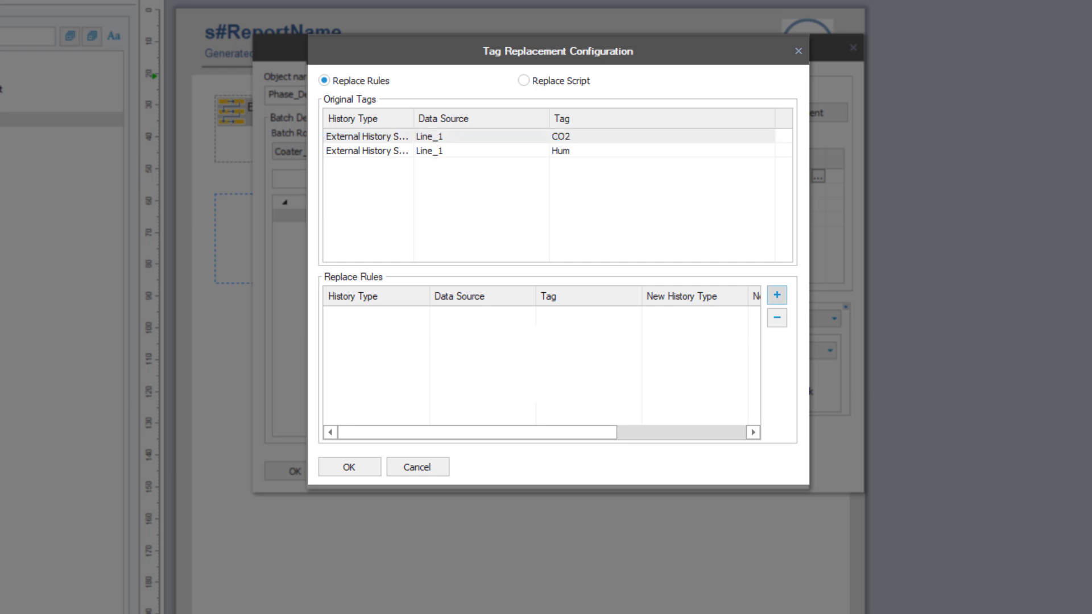
left_click(547, 314)
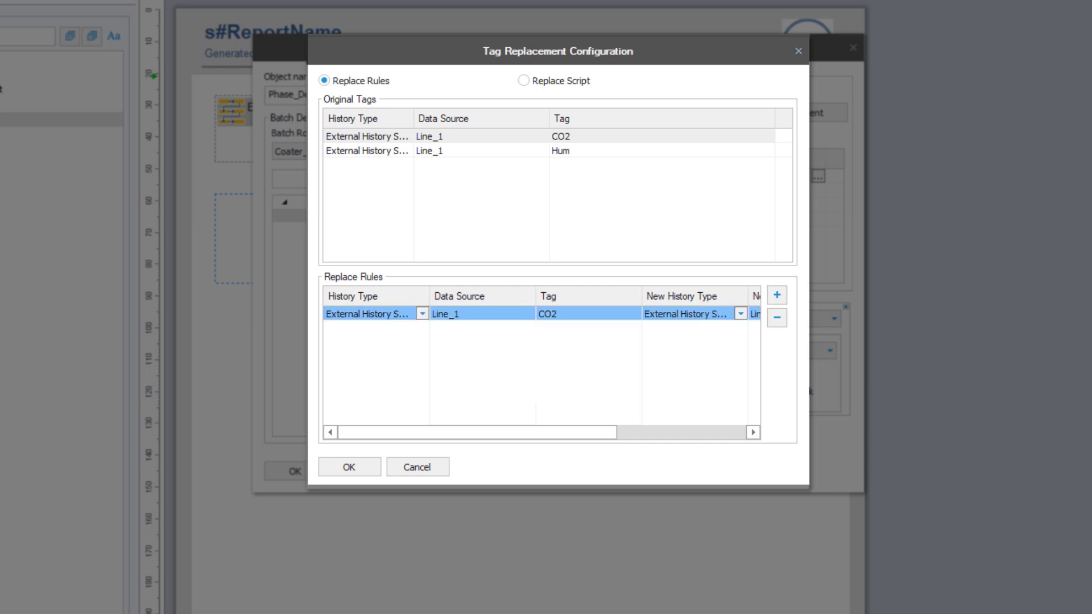
left_click(482, 314)
left_click_drag(477, 432, 606, 432)
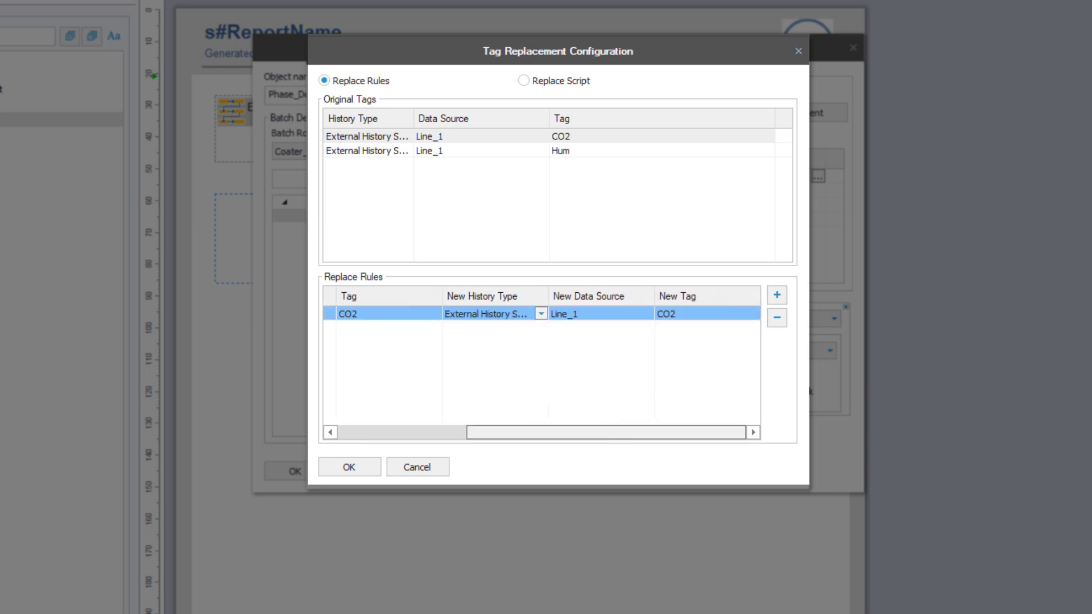
left_click_drag(580, 313, 574, 313)
type("2")
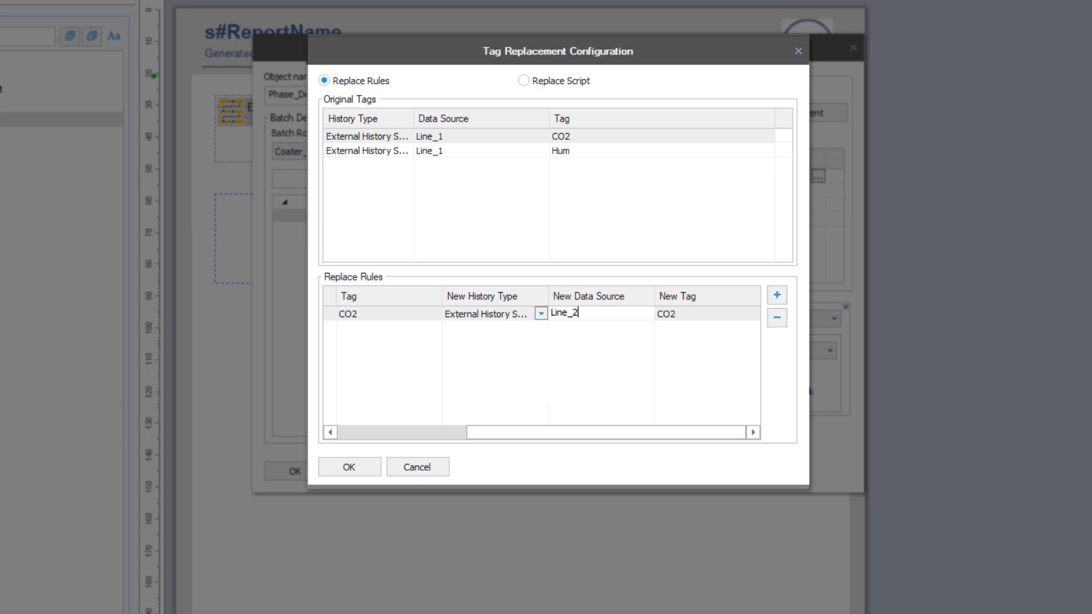
key("Return")
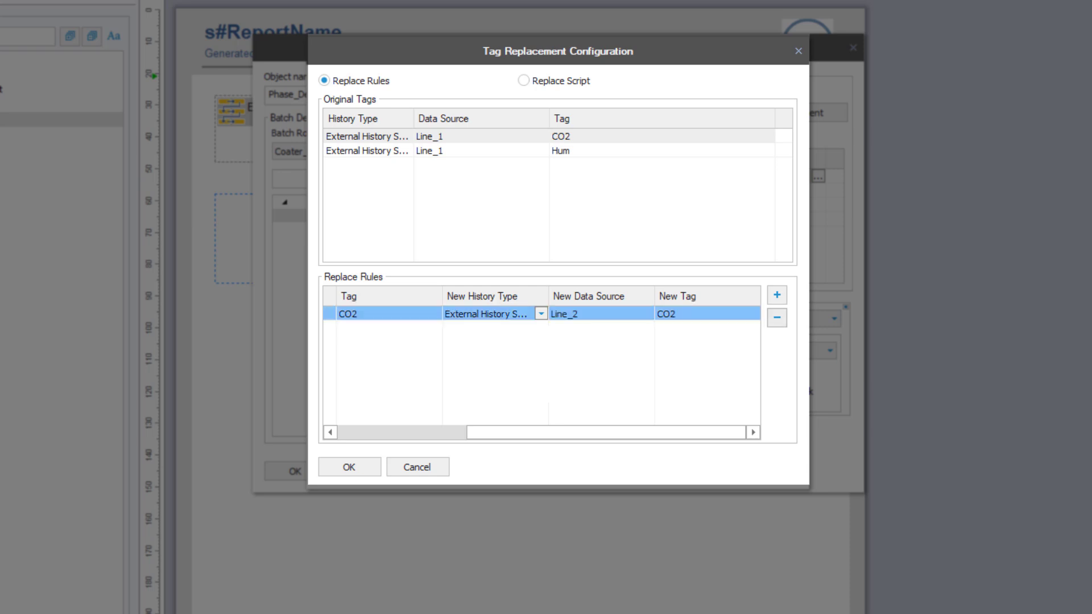
Step: Delete the CO2 replacement rule and close the trend's tag replacement configuration
key("Delete")
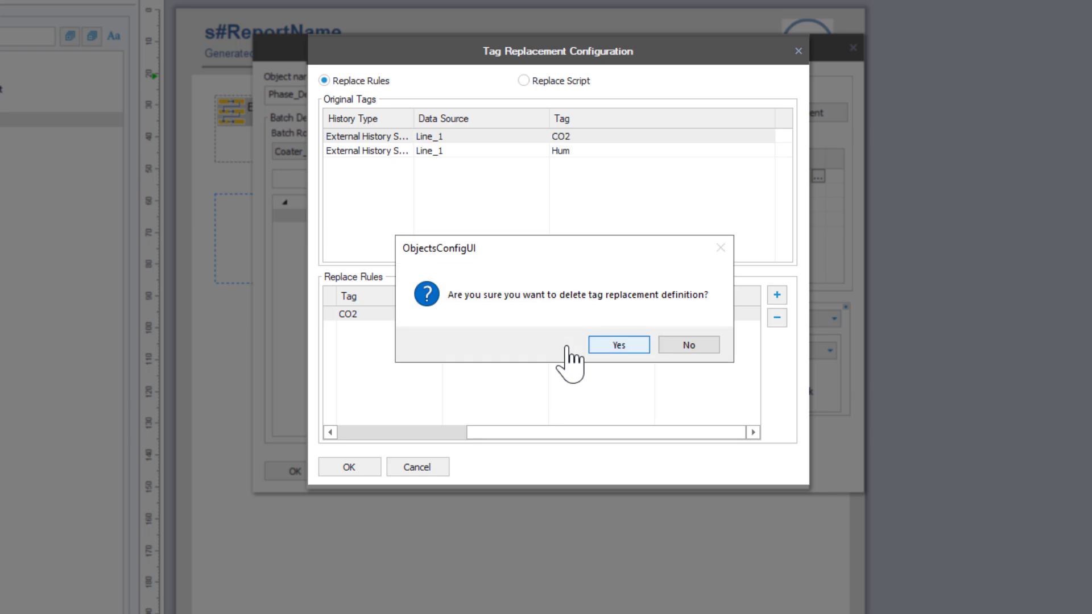
key("Return")
key("Escape")
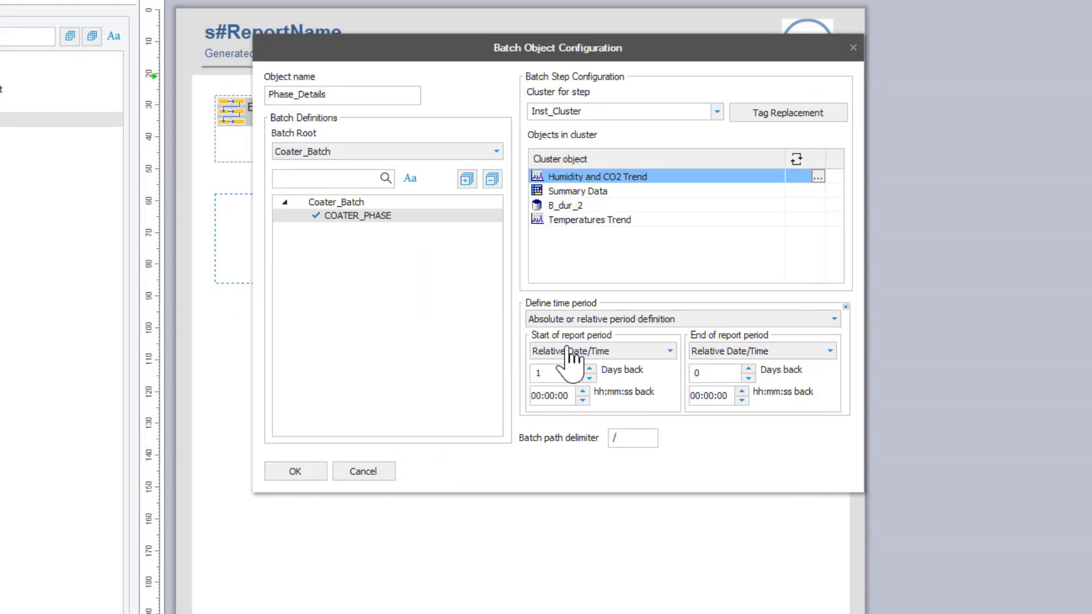
Step: Switch the tag replacement of the Summary Data object to a replace script and insert the script template
key("Down")
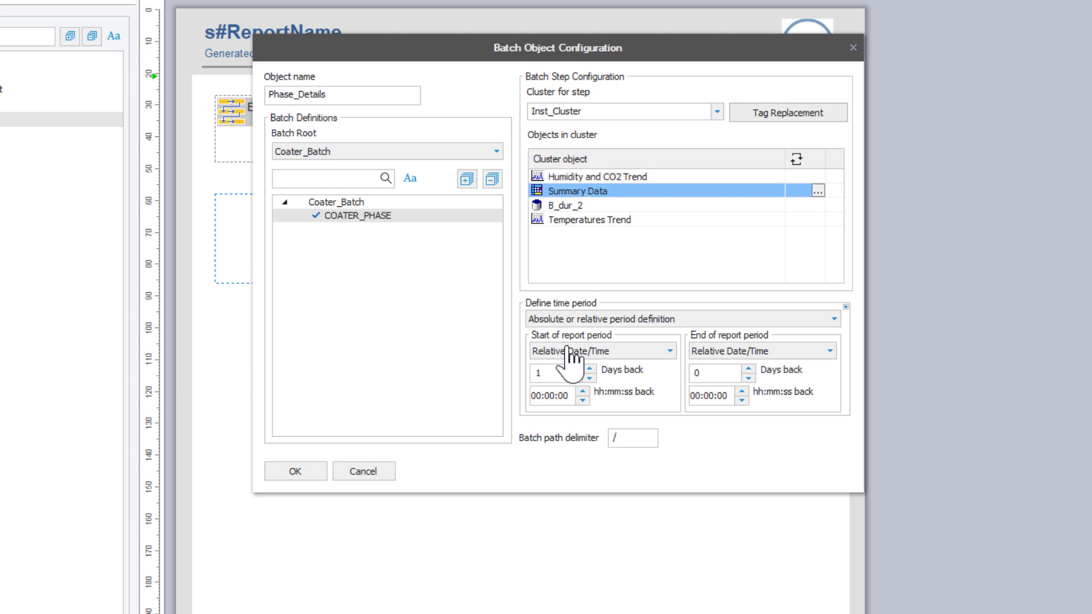
key("space")
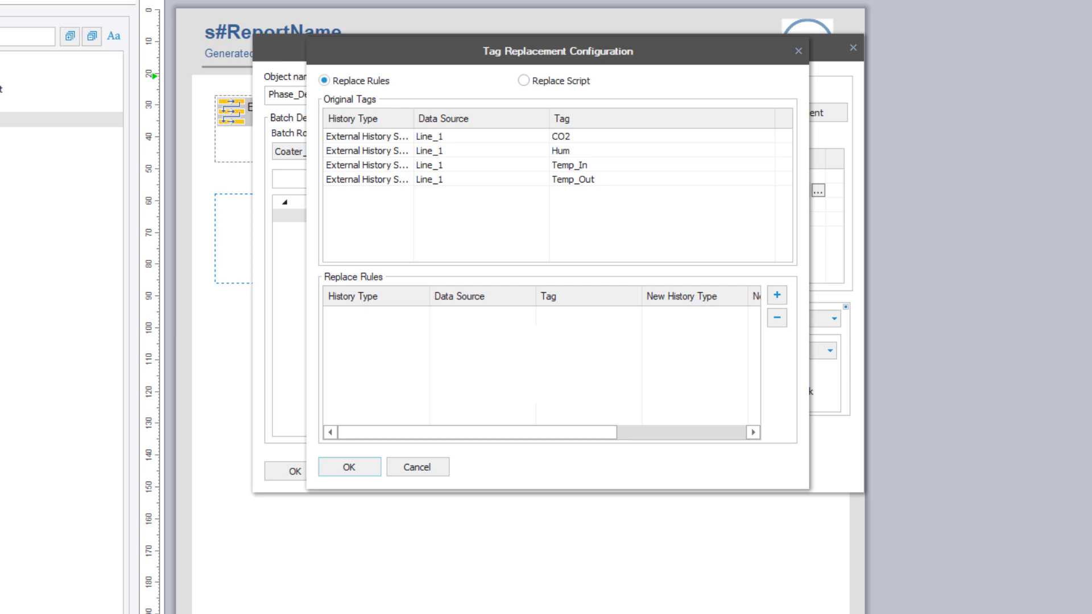
left_click(524, 80)
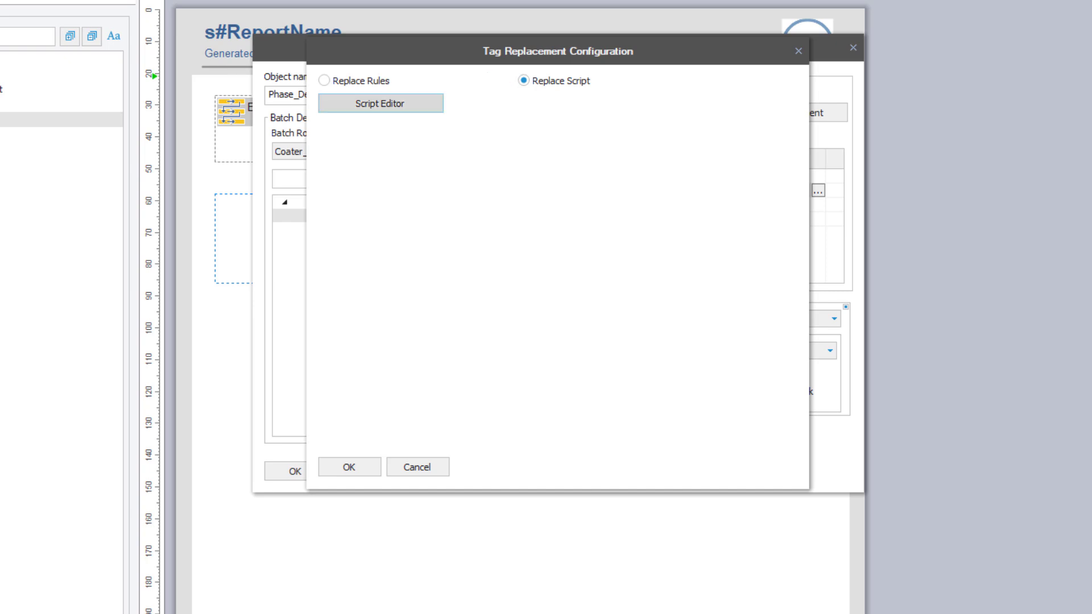
left_click(380, 103)
left_click(757, 457)
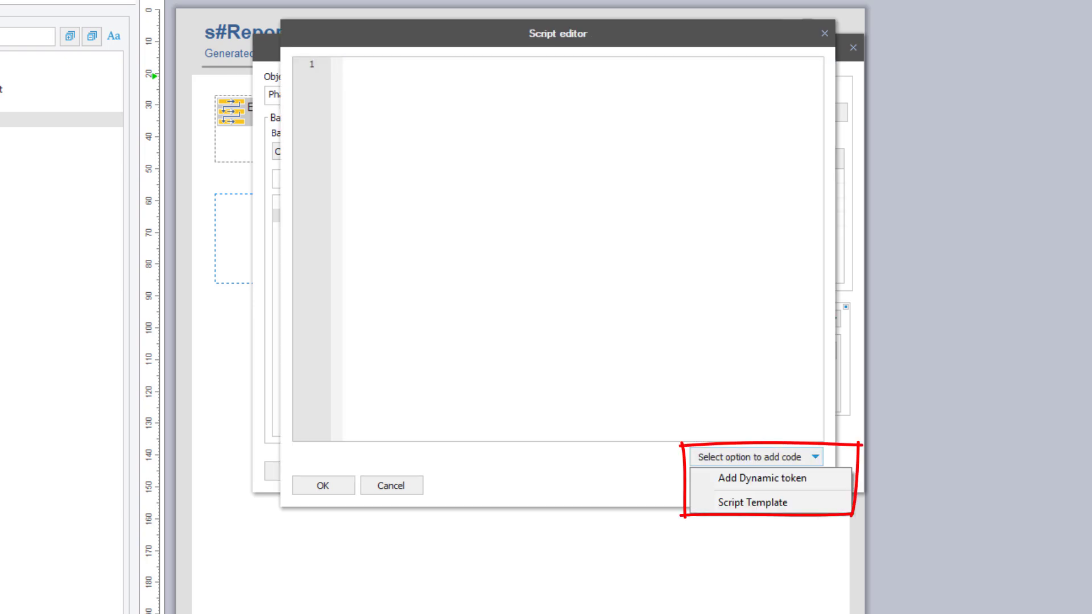
left_click(752, 503)
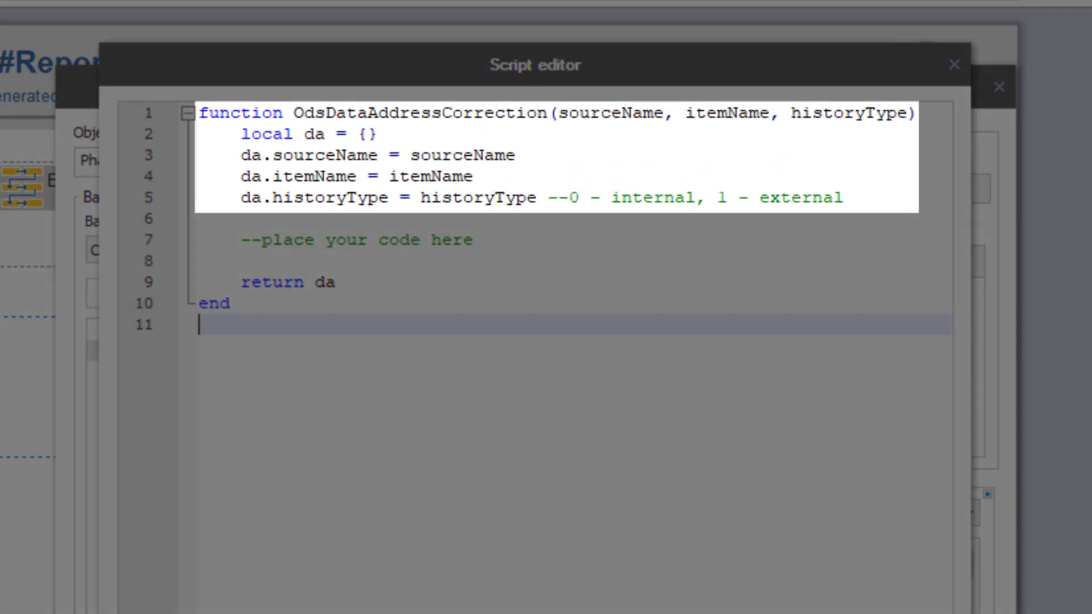
Step: Replace the value assigned to da.sourceName in the script with the Ods.GetDataFromToken function
left_click_drag(325, 113, 547, 113)
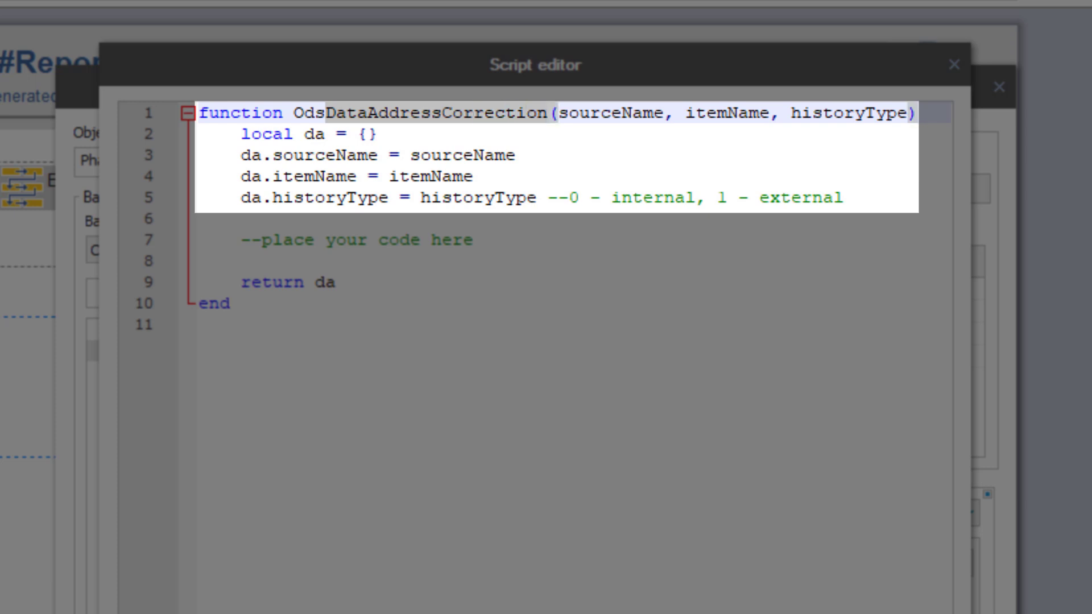
left_click(516, 155)
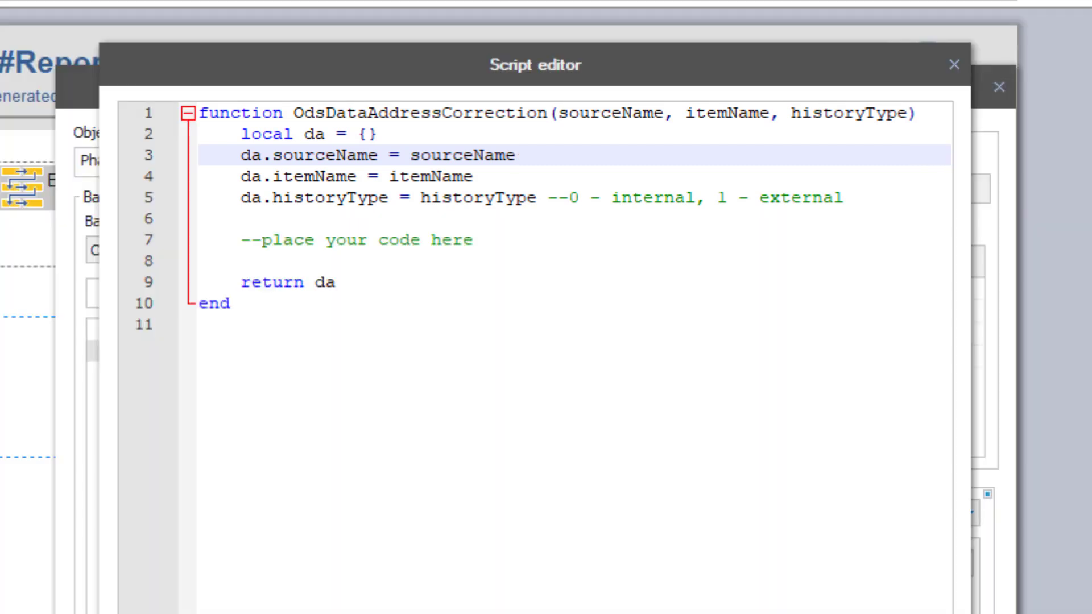
left_click_drag(411, 155, 515, 155)
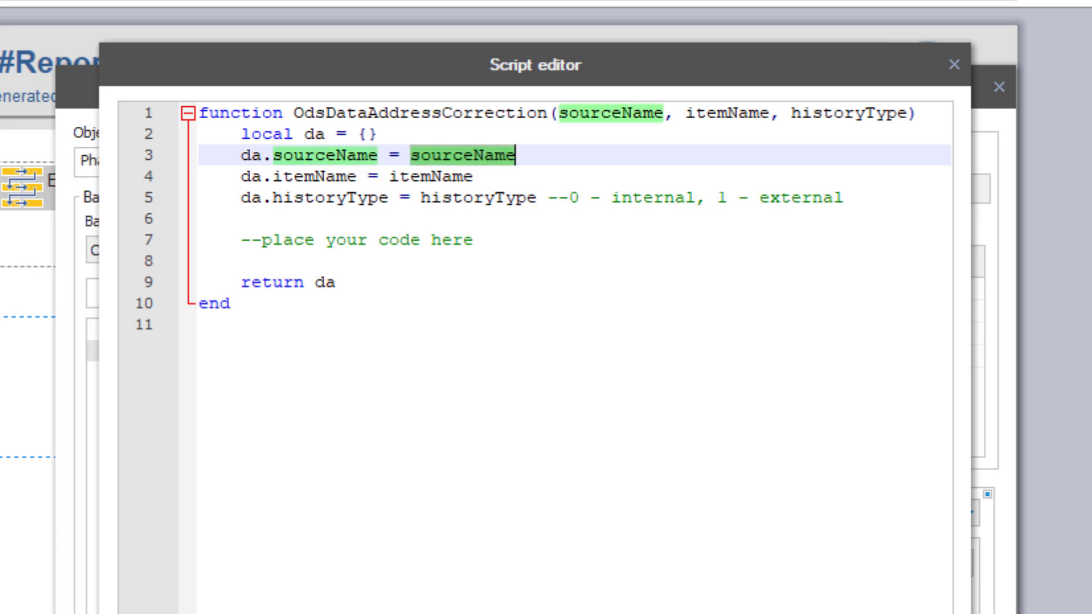
key("BackSpace")
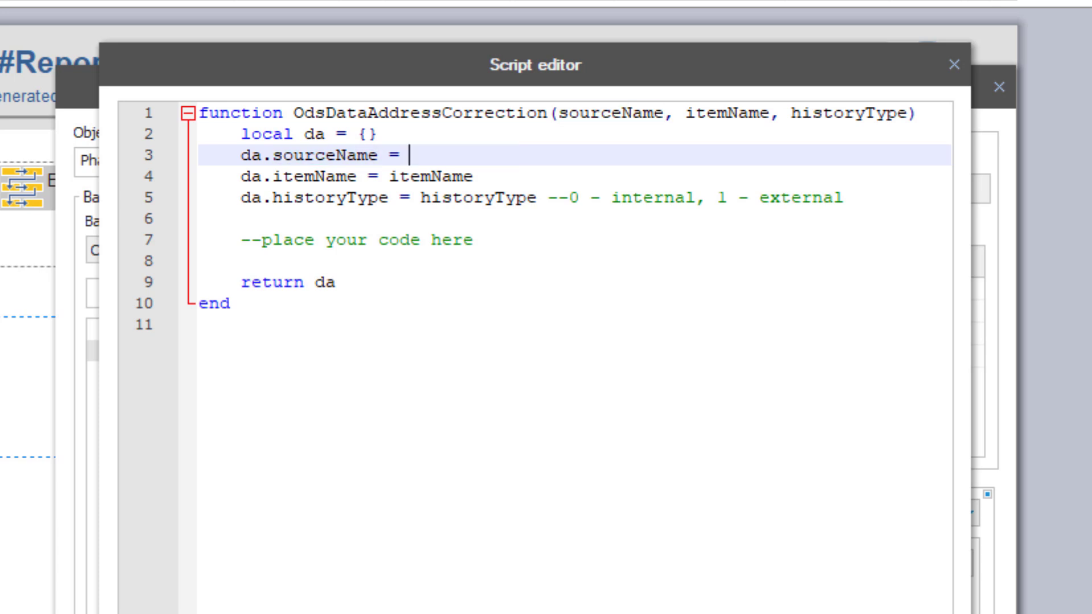
type("Ods.")
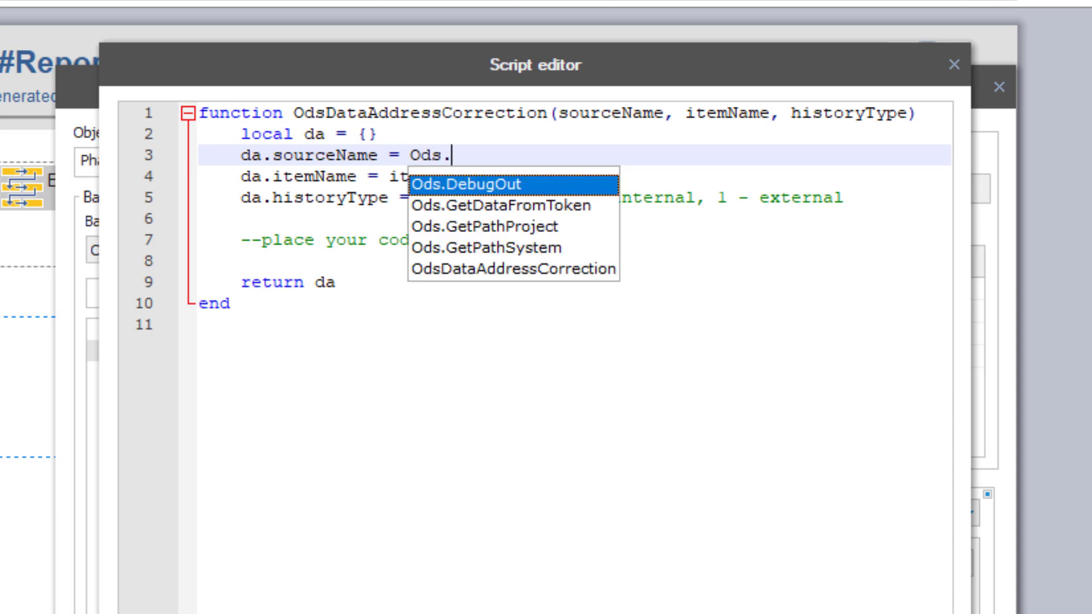
key("Down")
key("Return")
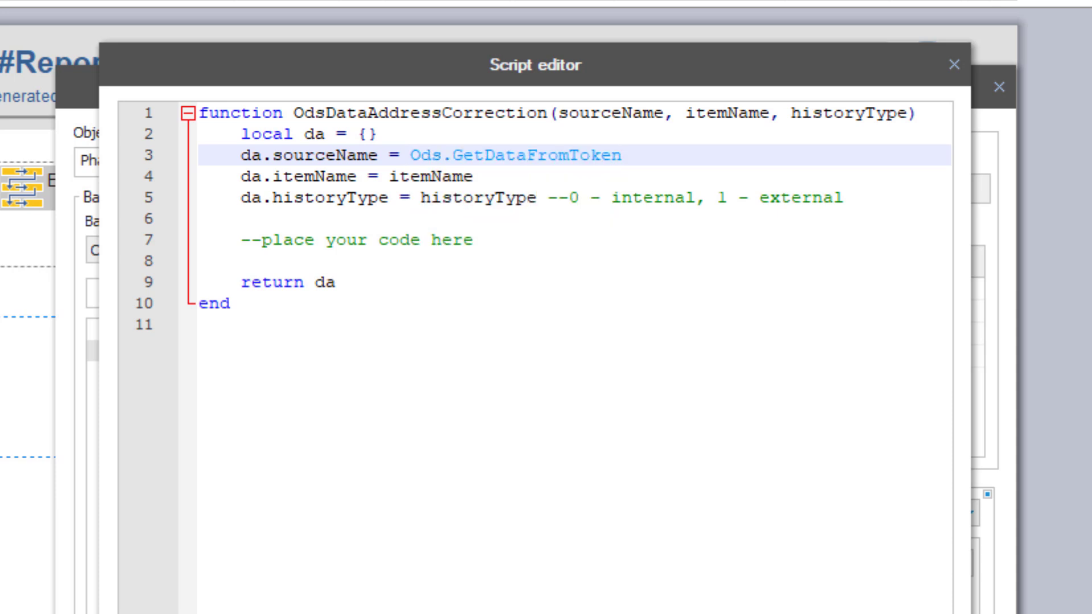
Step: Complete the GetDataFromToken call with the get_Rep_Inst_Name dynamic token, as ('[f#get_Rep_Inst_Name]')
type("'")
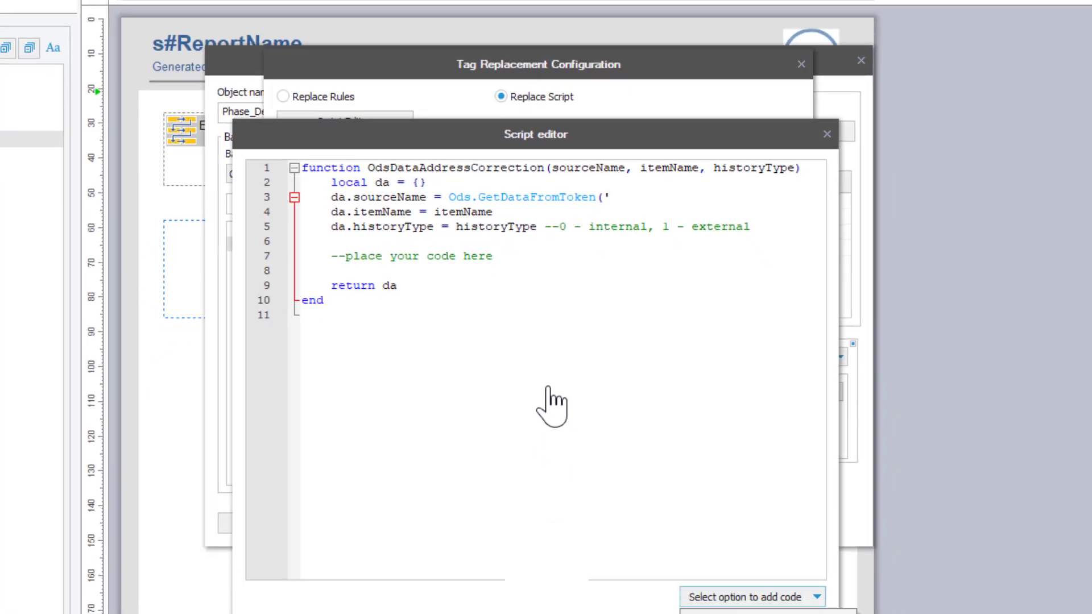
left_click(733, 540)
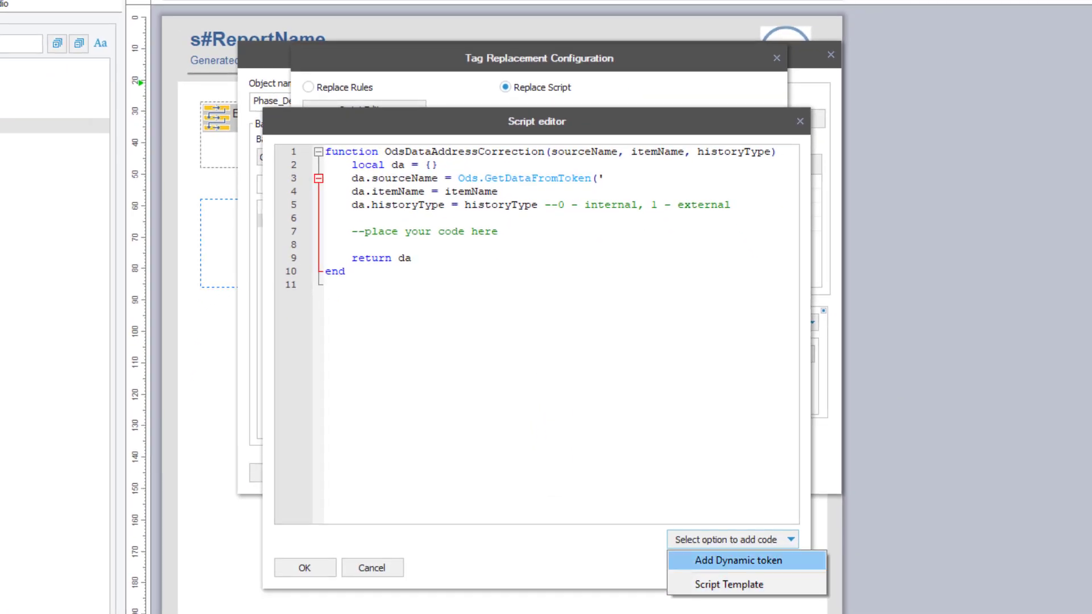
left_click(738, 561)
left_click(392, 107)
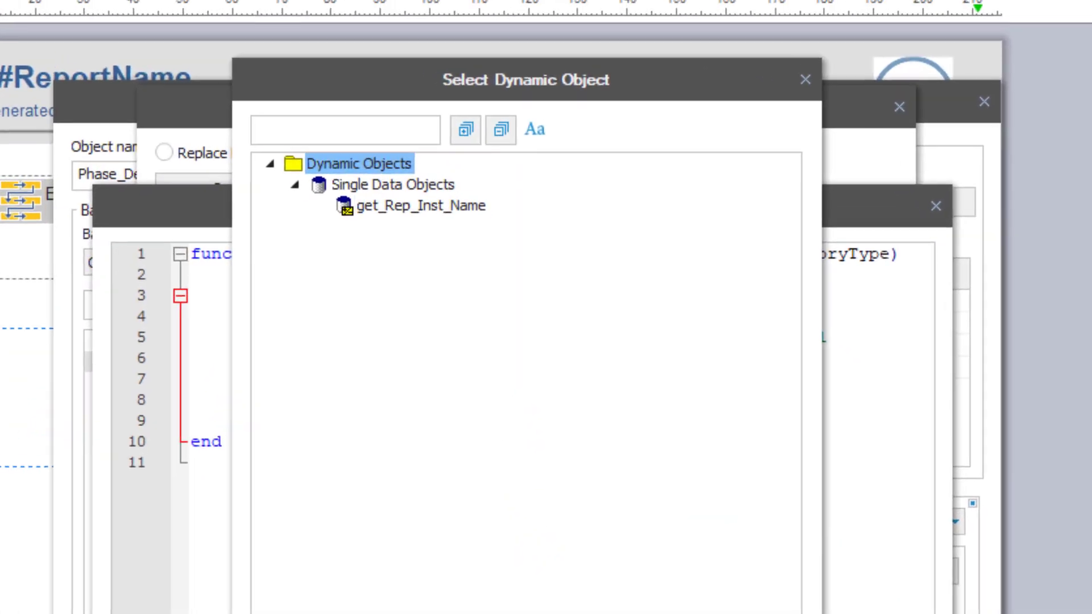
double_click(465, 121)
type("')")
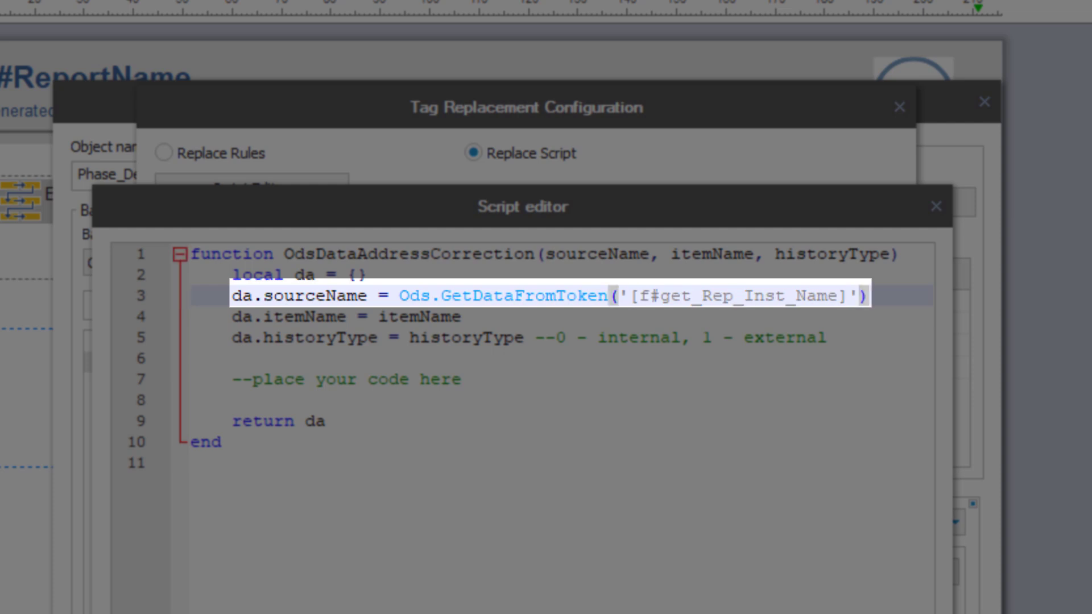
Step: Add a local PhaseName variable read from '[#Pahse_Name]' and replace the placeholder comment with draft conditions for the 'Mixing' and 'Heating' phases
key("Up")
key("Return")
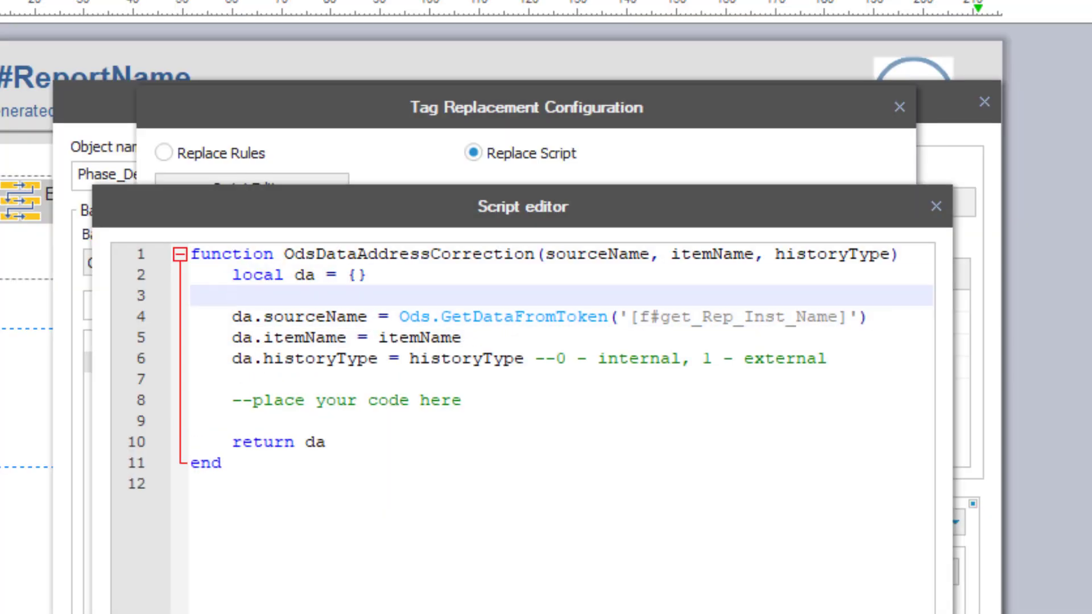
type("loca")
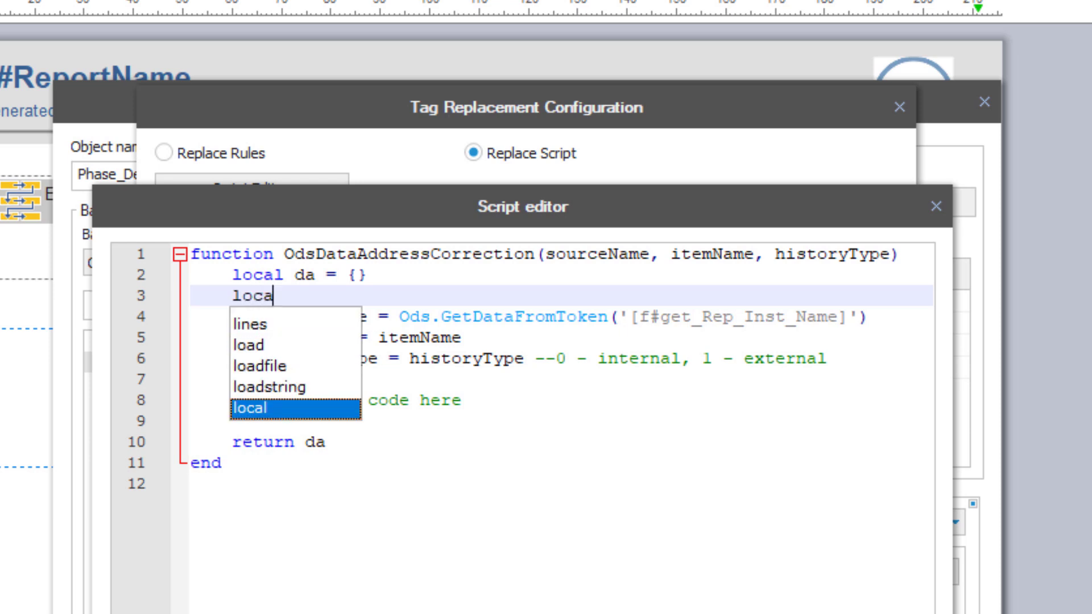
type("l PhaseName = Ods.GetDataFromToken('[#Pahse_Name]')")
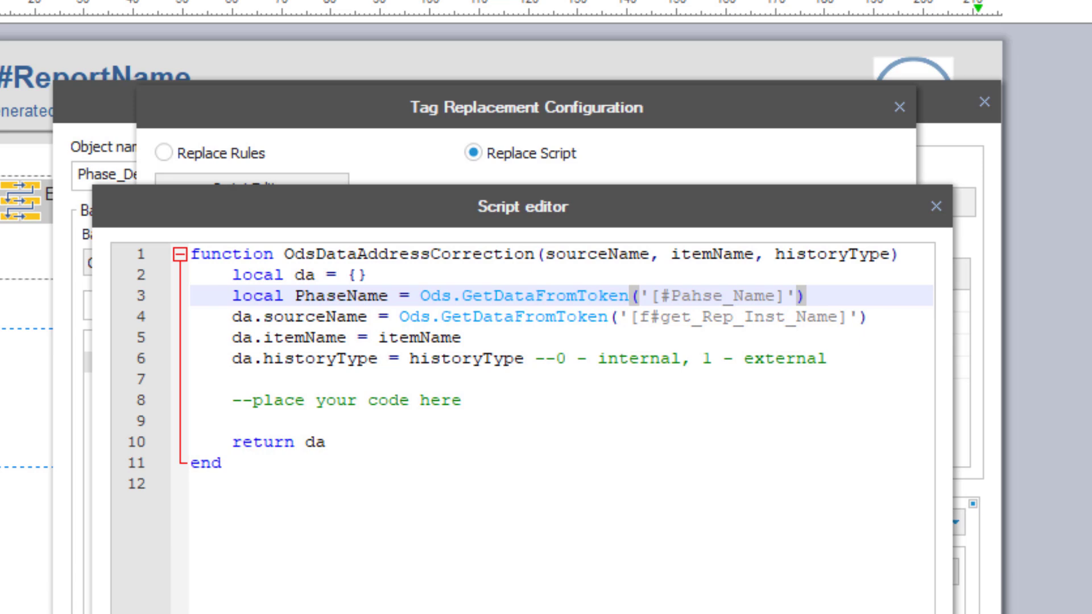
left_click_drag(462, 401, 232, 401)
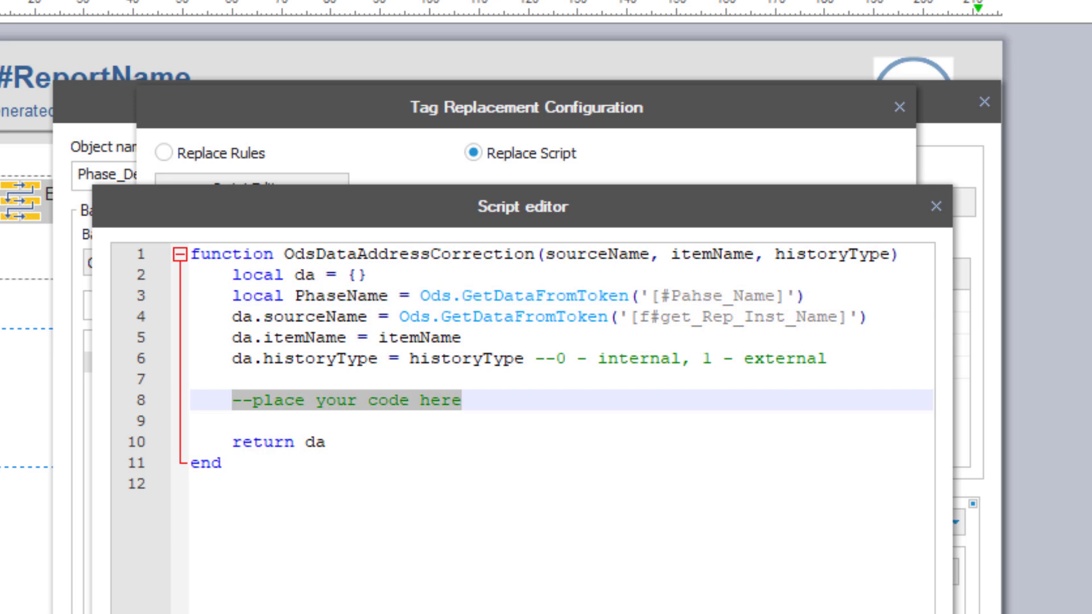
type("i")
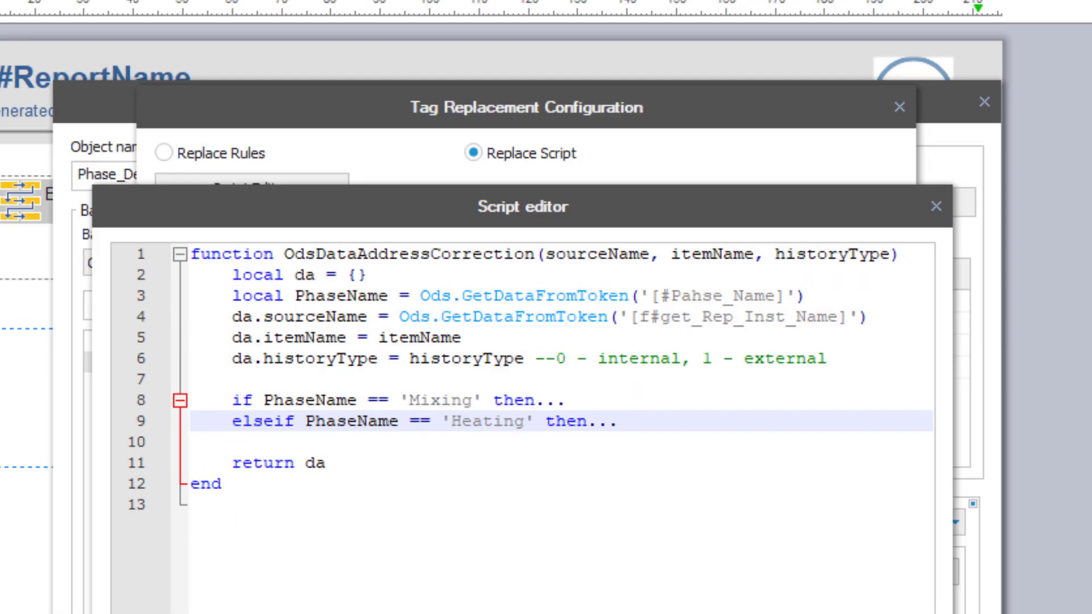
Step: Remove the PhaseName variable and phase conditions from the script, and accept the replace script for Summary Data
left_click_drag(619, 421, 191, 400)
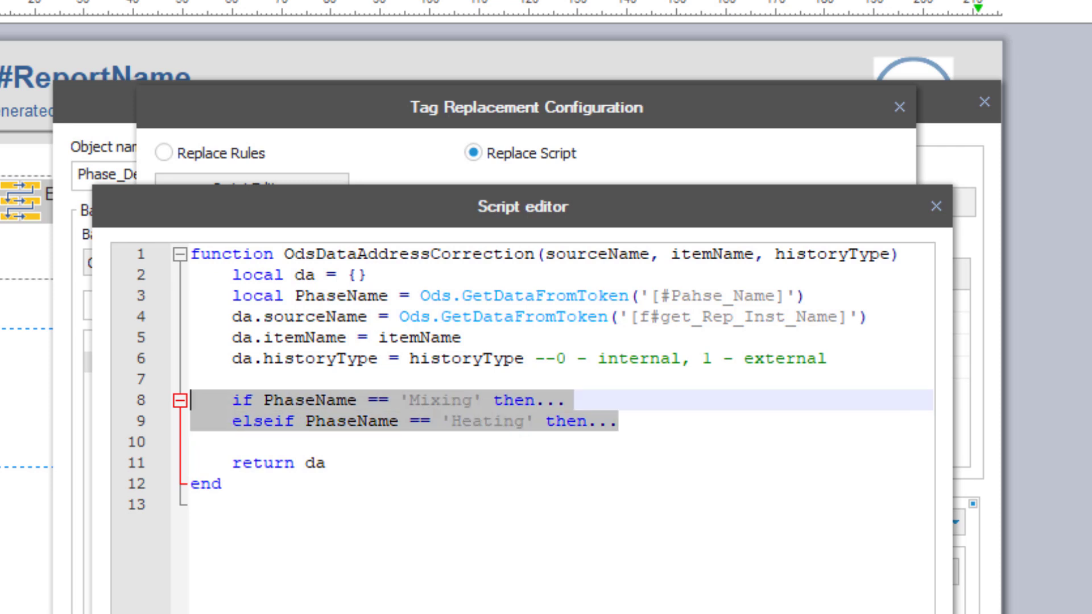
key("Delete")
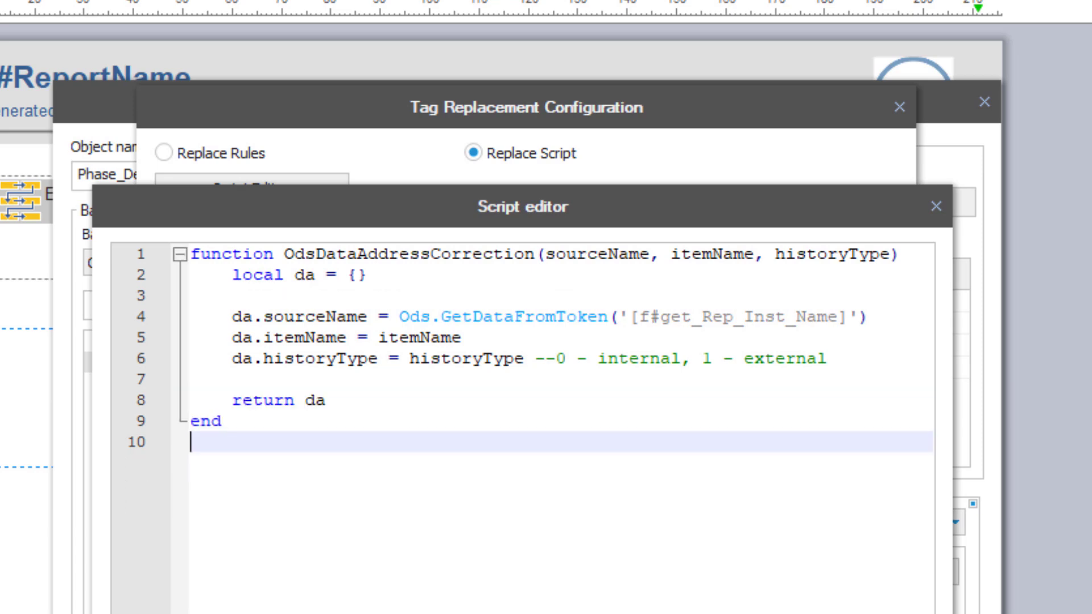
key("Escape")
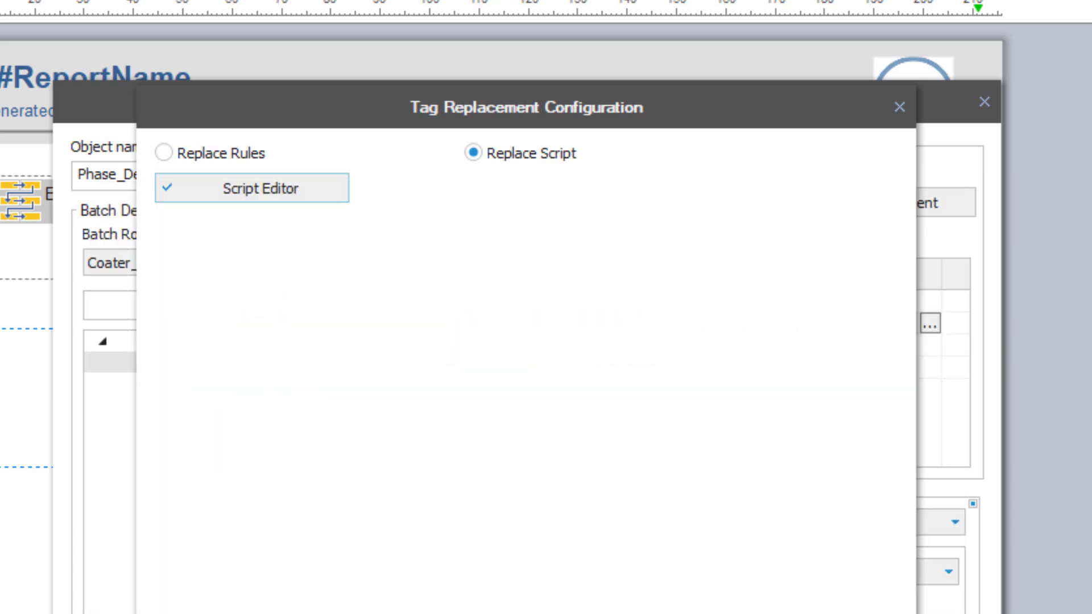
left_click(540, 613)
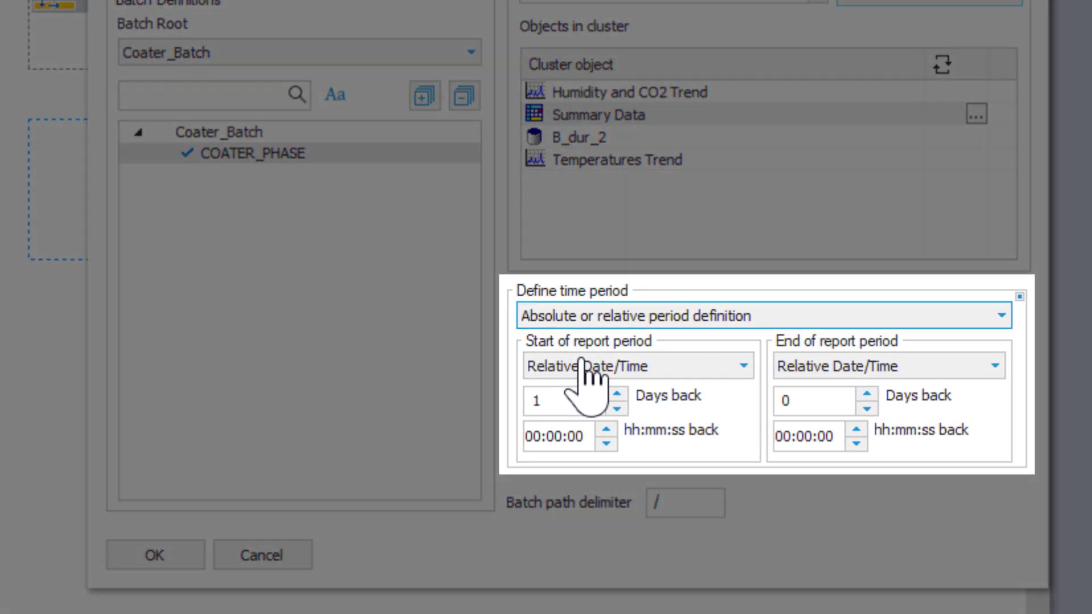
Step: Set the Phase_Details time period to batch based on the last Coater_Batch with a count of 1, and confirm the batch object
left_click(1002, 316)
left_click(582, 373)
left_click(742, 367)
left_click(581, 391)
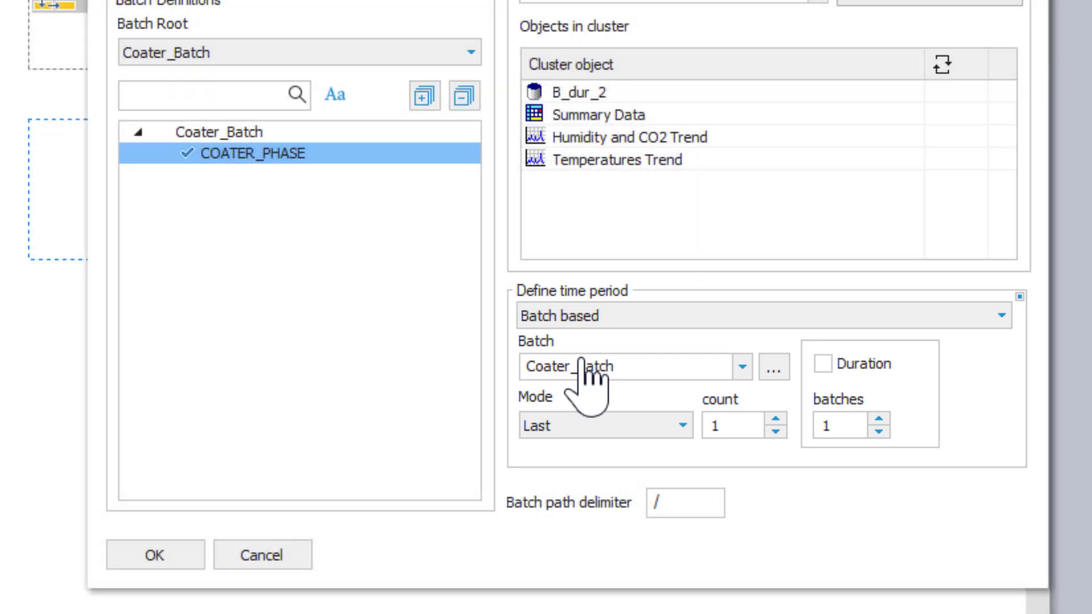
key("Return")
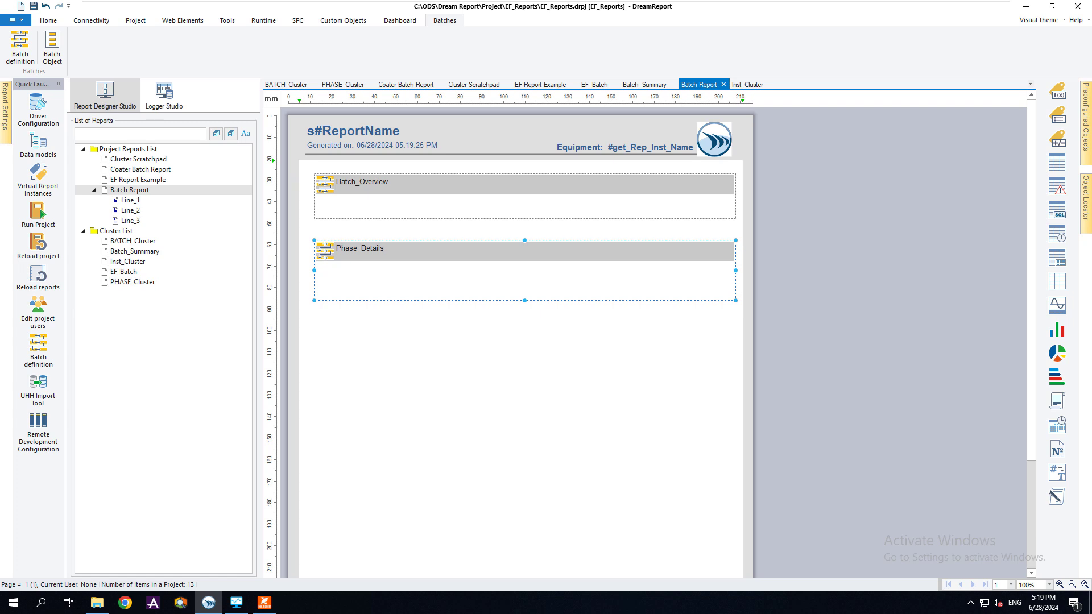
Step: Move the Phase_Details batch object from the first page onto a newly inserted second page, placing it just below the header
right_click(408, 269)
left_click(448, 275)
right_click(551, 351)
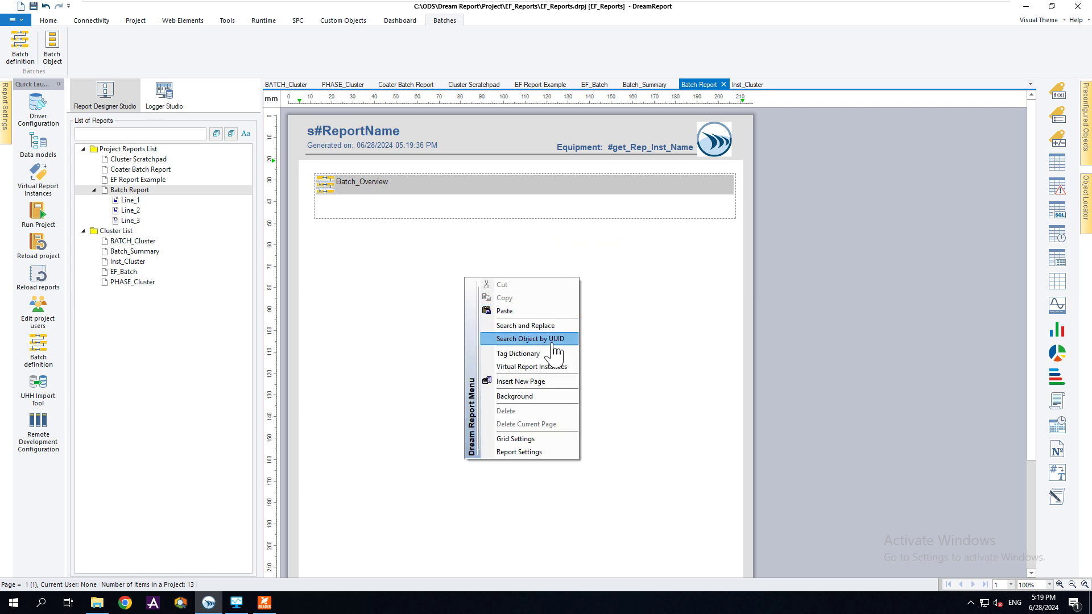
key("Return")
scroll(551, 344, "down", 10)
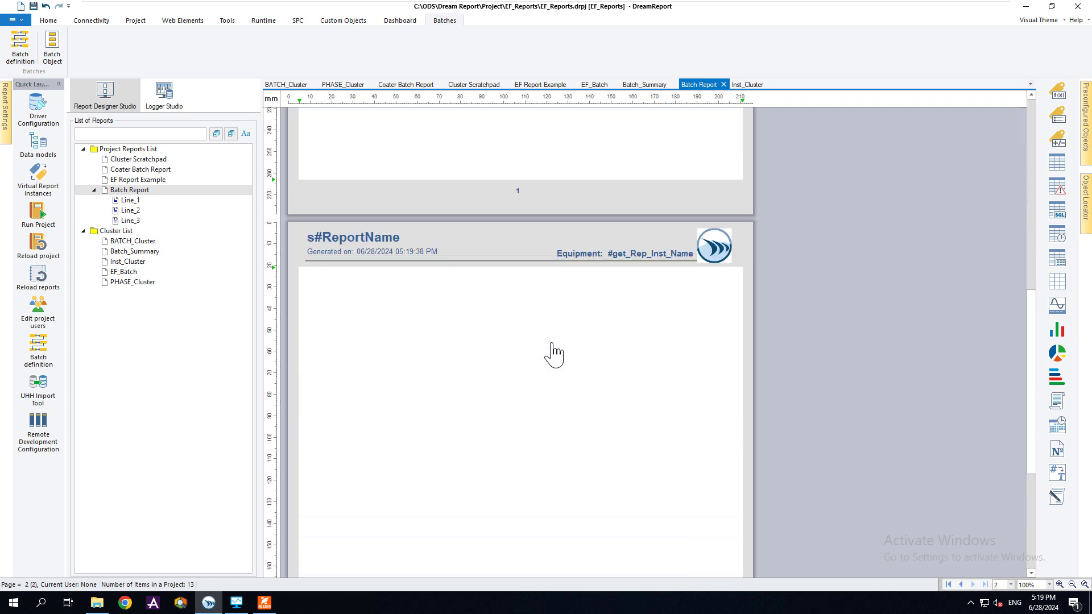
key("ctrl+v")
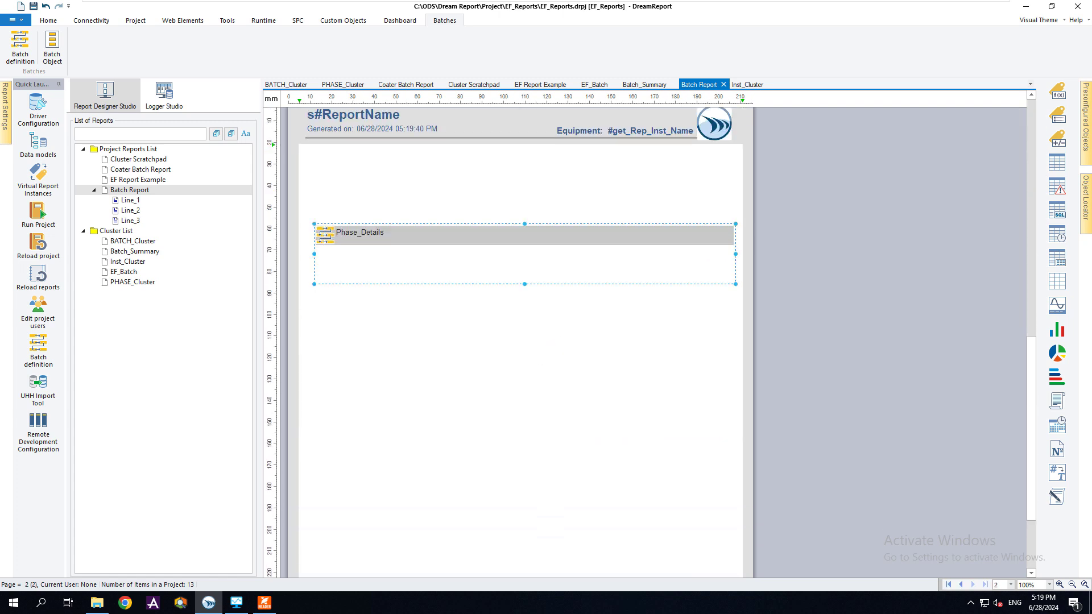
left_click_drag(524, 237, 521, 208)
left_click_drag(521, 209, 519, 177)
Step: Add a text label reading "PHASE DETAILS:" between the second page's header and the Phase_Details object
left_click(49, 20)
left_click(315, 40)
left_click_drag(308, 146, 421, 168)
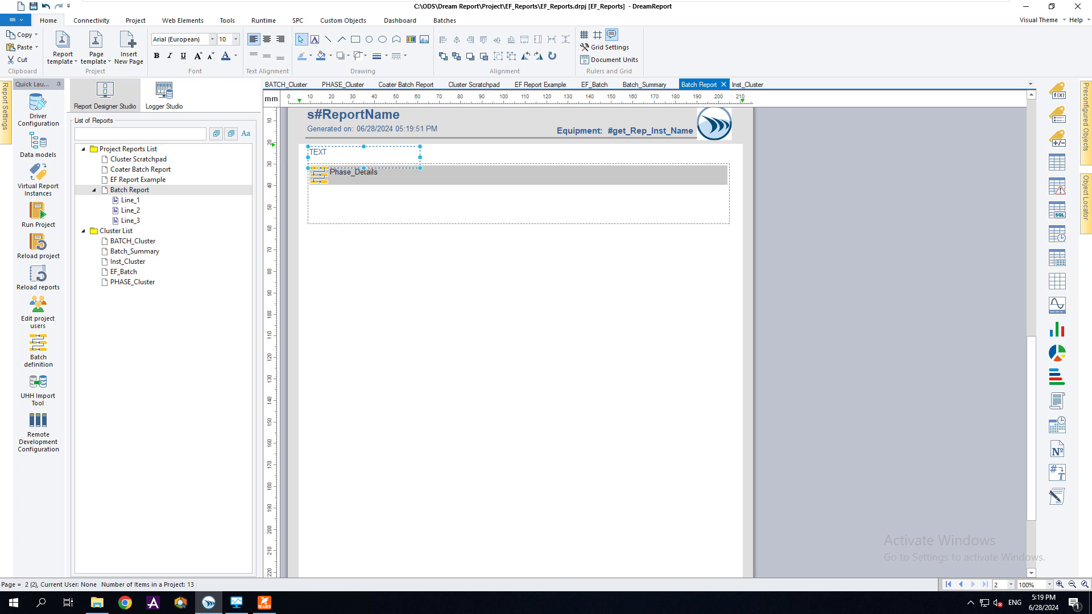
type("PHASE DETAILS:")
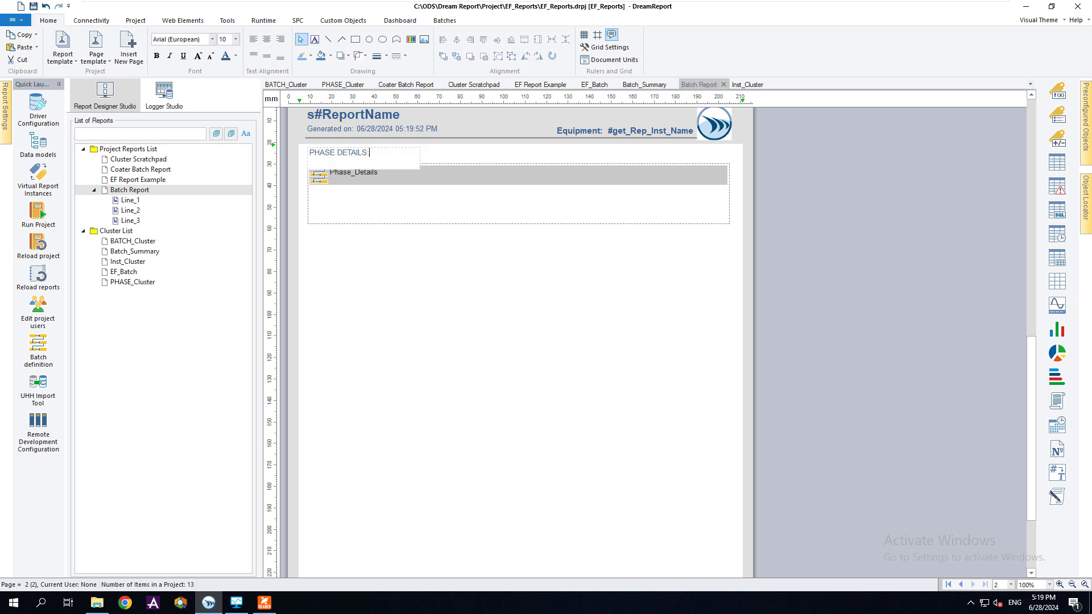
Step: Format the "PHASE DETAILS:" label as bold italic at size 11 with a purple font color
left_click(354, 153)
left_click(157, 56)
left_click(198, 55)
left_click(170, 56)
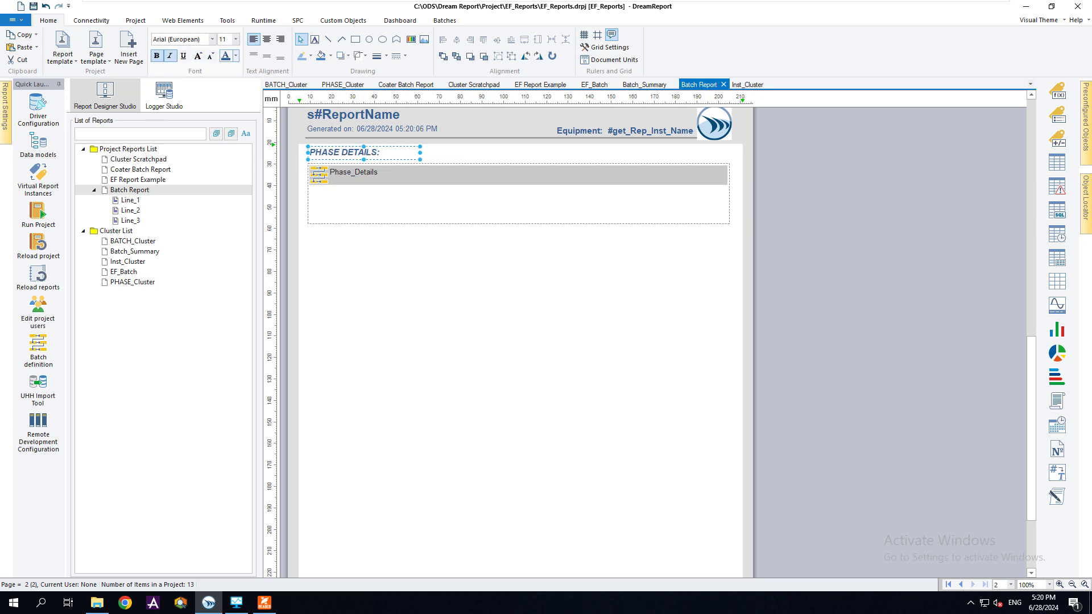
left_click(235, 55)
left_click(312, 131)
left_click(555, 353)
Step: Save the changes and reload the report, and generate the Line_1 and Line_3 instances from the Runtime Management Console
scroll(555, 353, "up", 4)
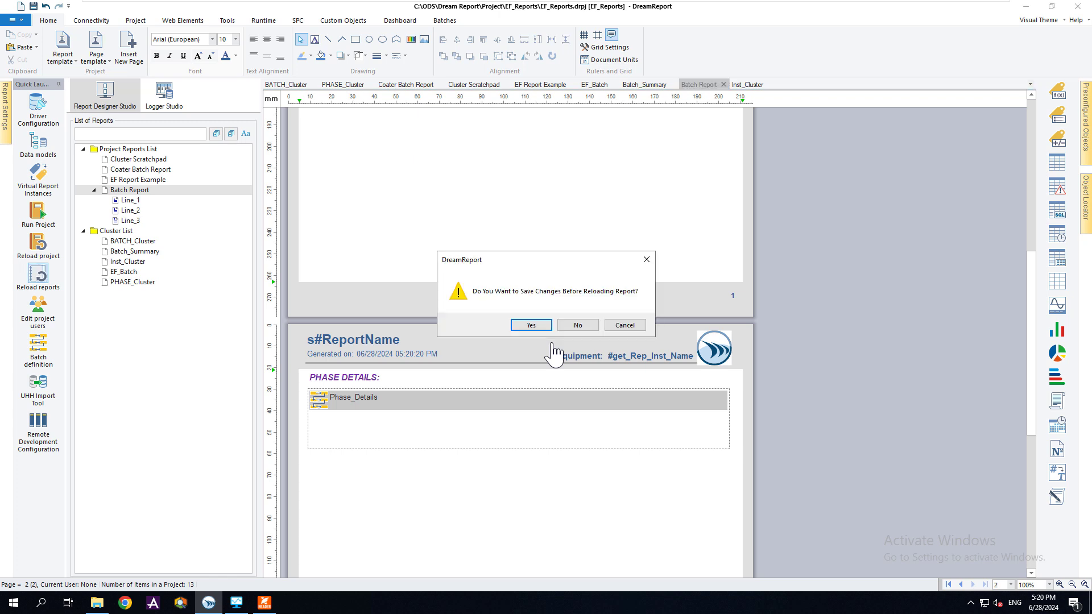
key("Return")
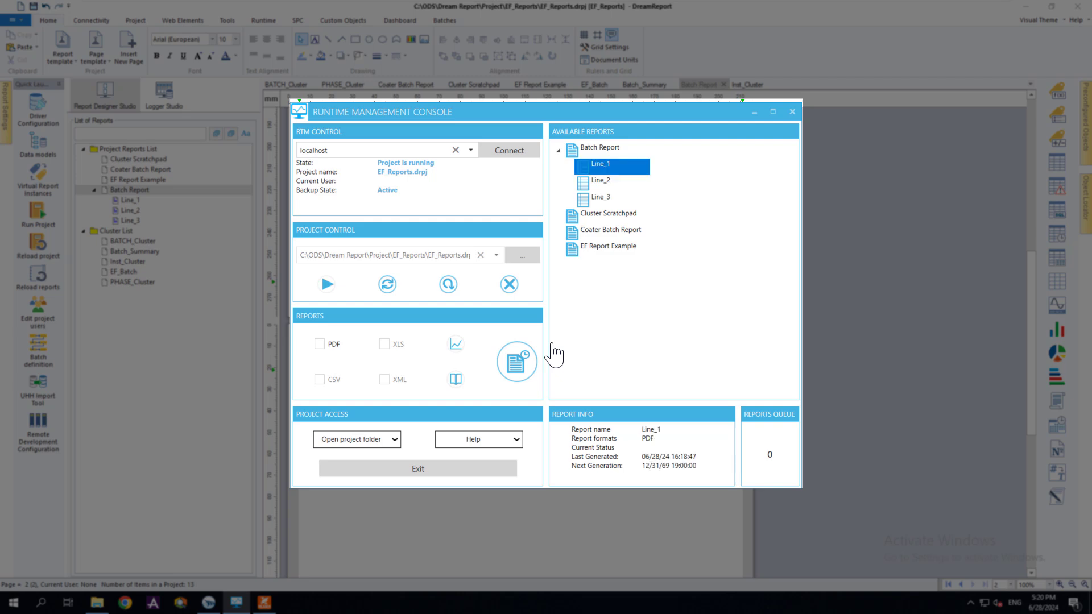
key("Down")
key("Return")
left_click(604, 198)
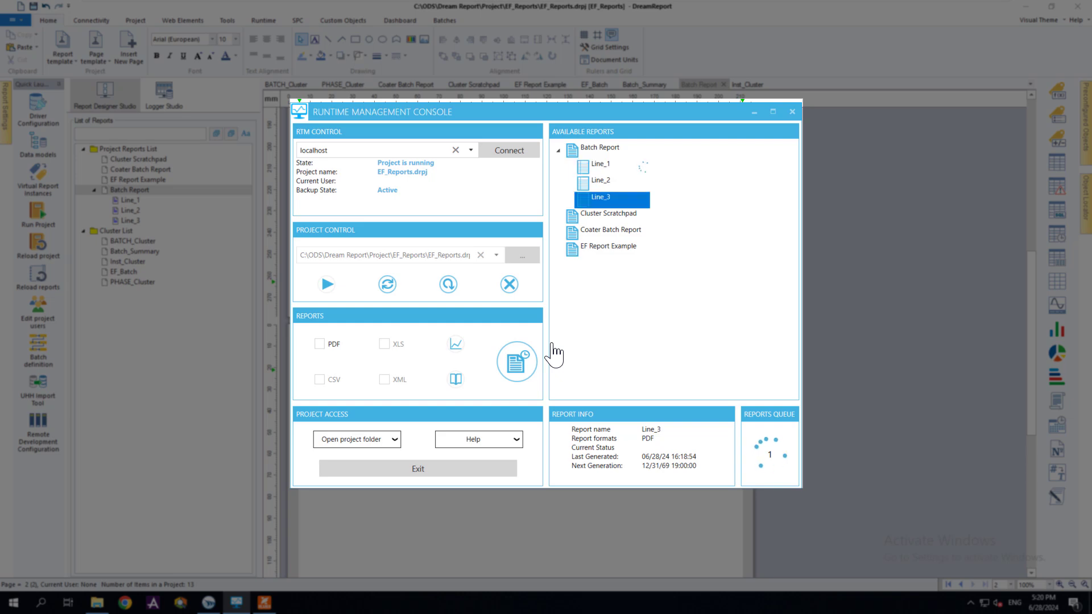
right_click(604, 198)
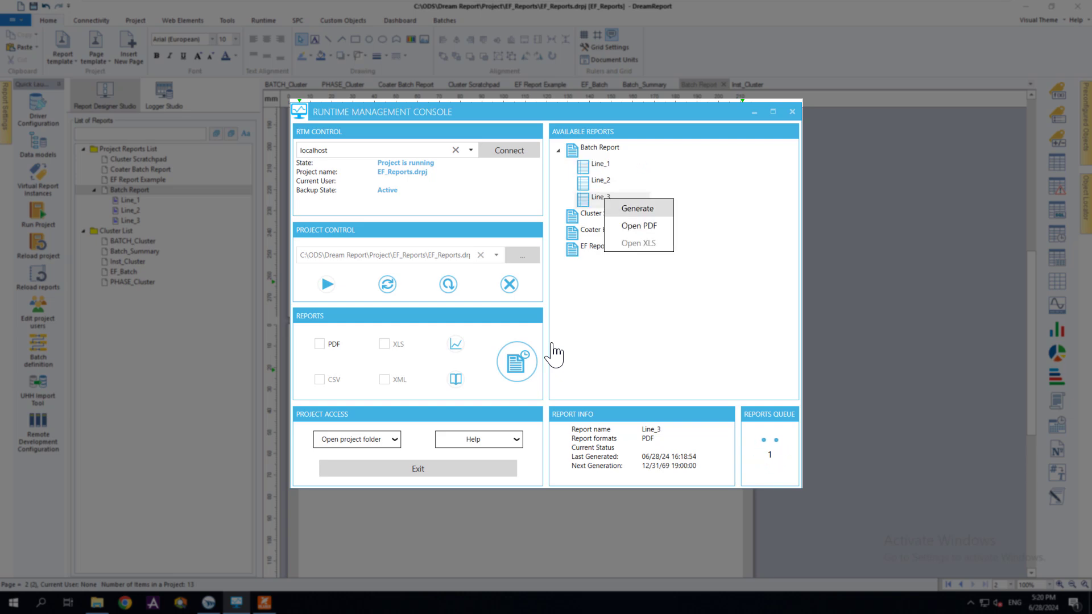
left_click(637, 209)
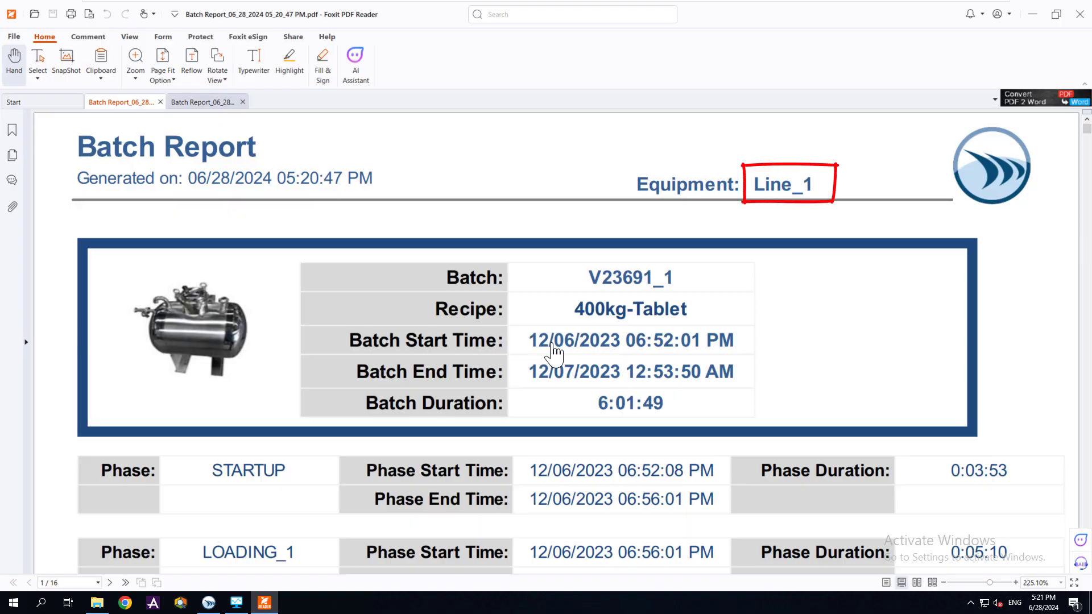
Step: Compare the two generated Batch Report PDFs in Foxit PDF Reader and examine the Line_1 batch overview and phase details
left_click(203, 103)
left_click(125, 102)
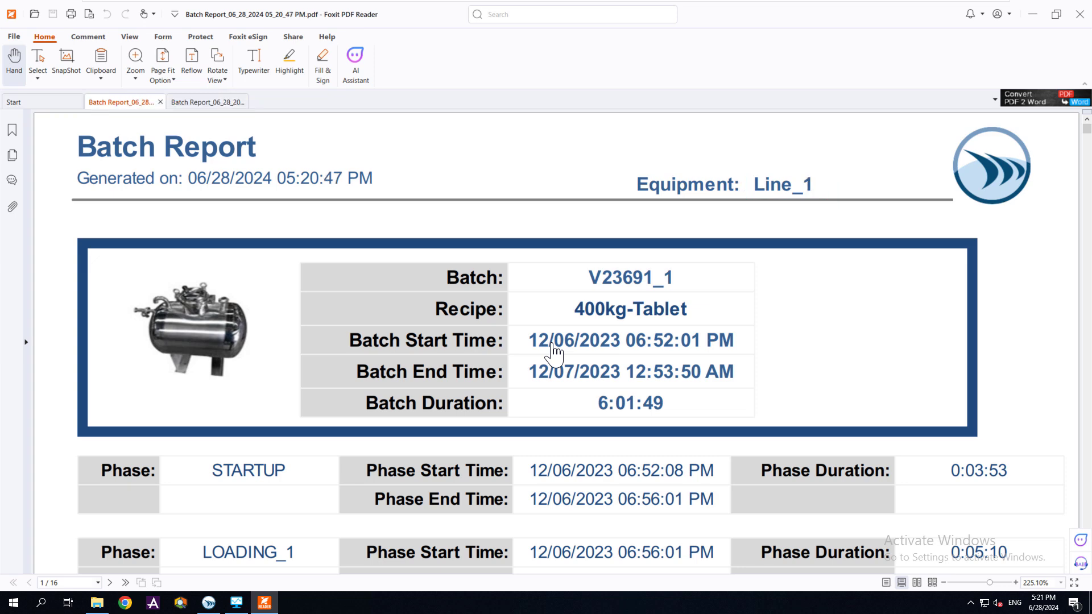
scroll(552, 343, "down", 2)
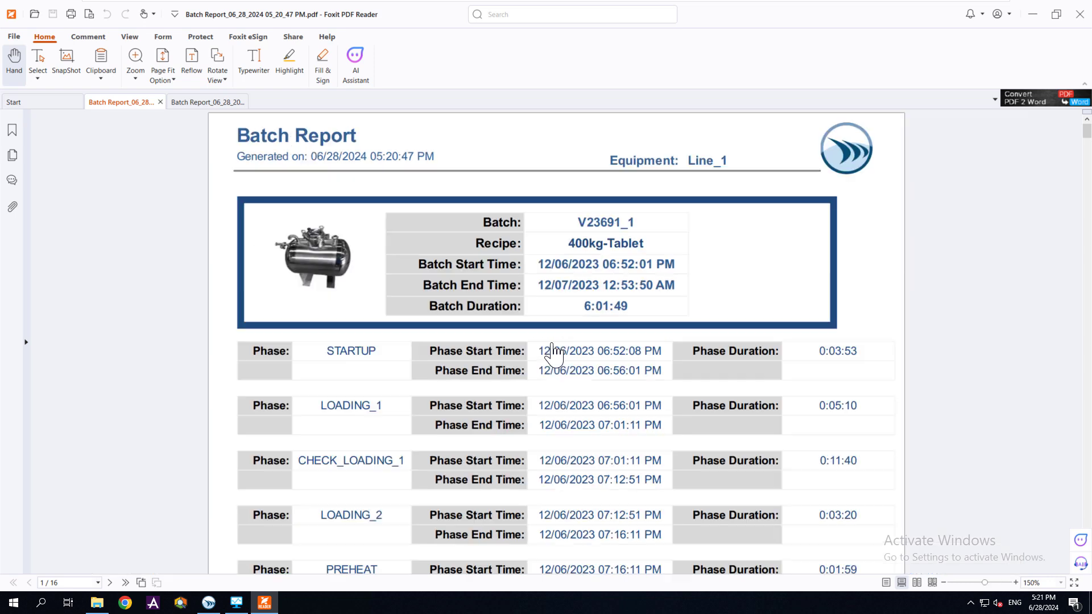